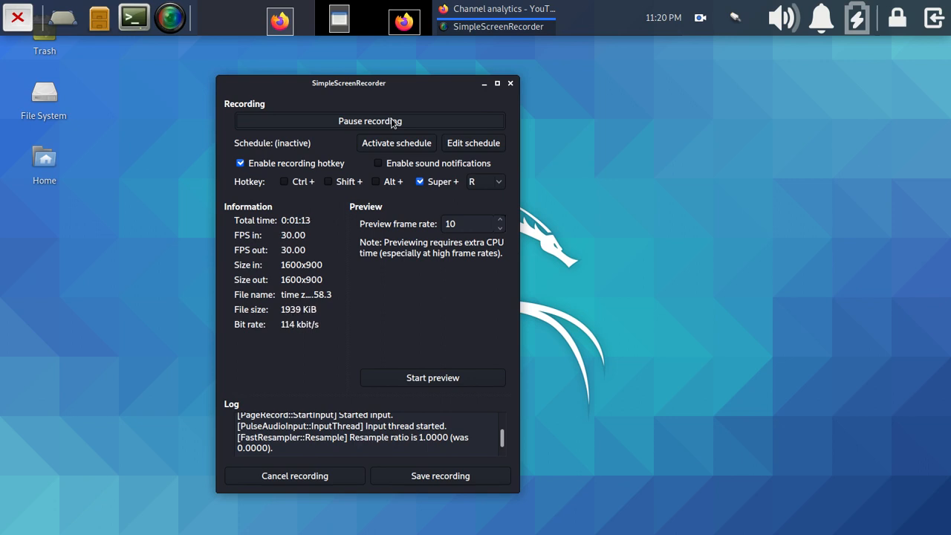
# Step: Open the Settings Manager, shift its window aside and move the SimpleScreenRecorder window to the next workspace
pyautogui.click(17, 19)
pyautogui.click(17, 18)
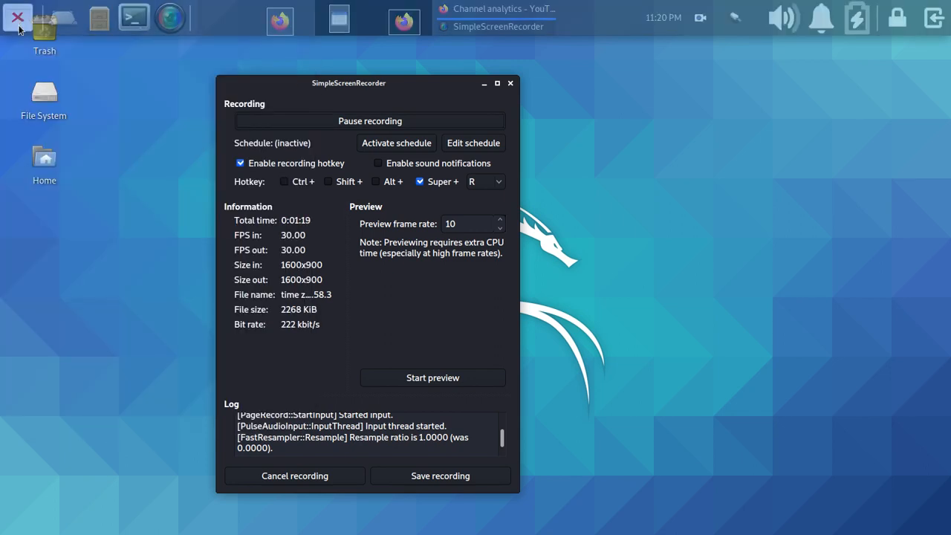
pyautogui.click(18, 22)
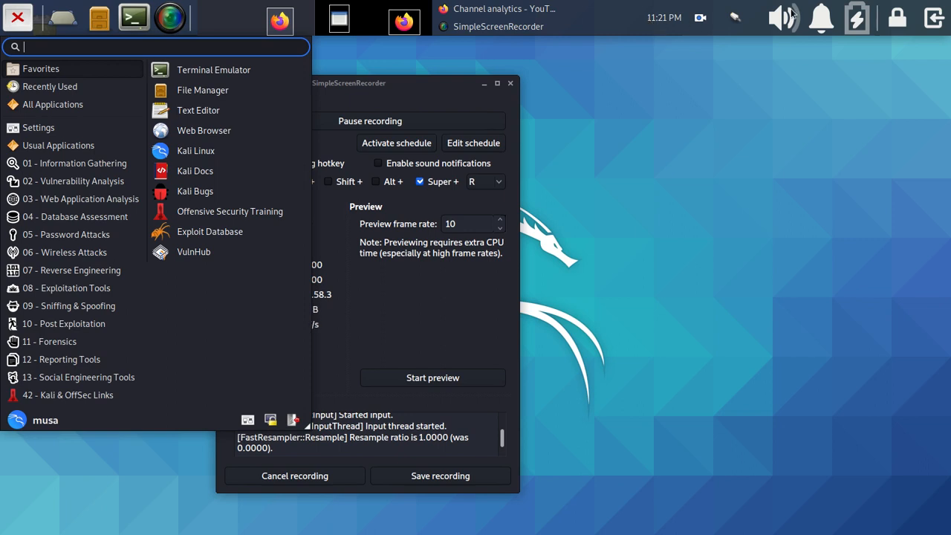
pyautogui.click(38, 127)
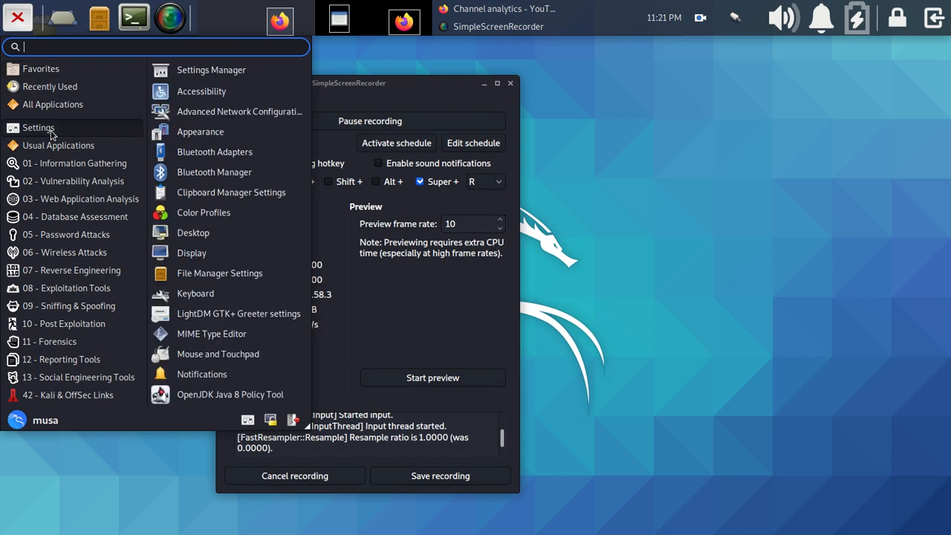
pyautogui.click(229, 71)
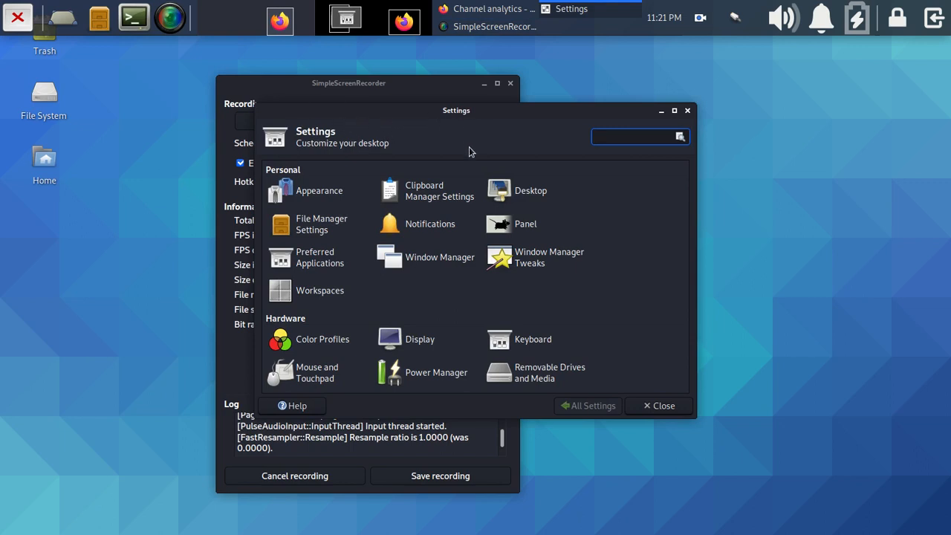
pyautogui.moveTo(527, 111); pyautogui.dragTo(364, 119)
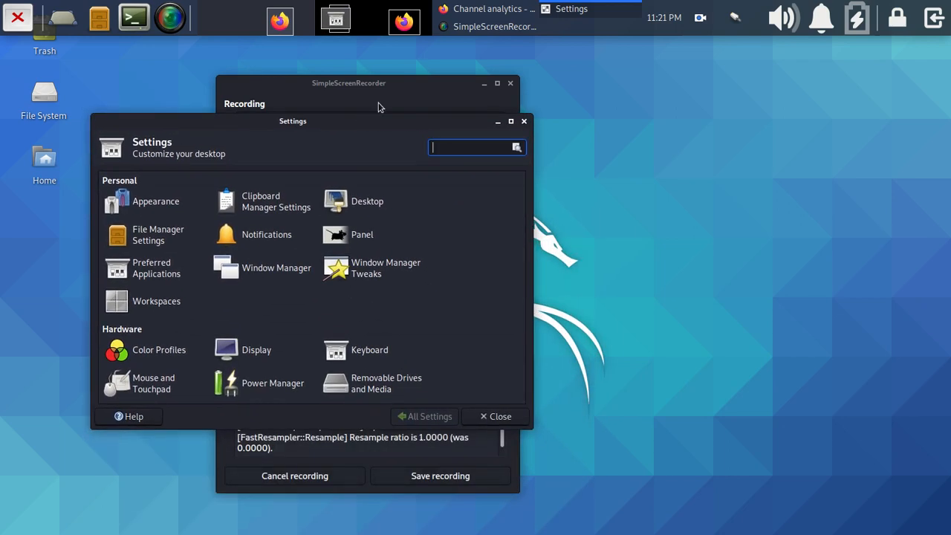
pyautogui.moveTo(375, 87); pyautogui.dragTo(950, 87)
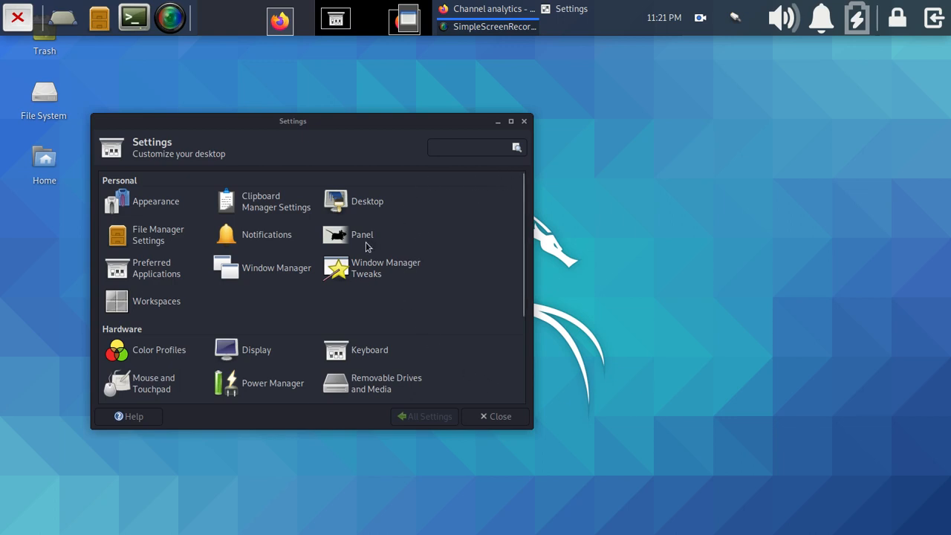
# Step: Look through the Clipboard Manager, Desktop and Notifications settings and return to the overview of all settings
pyautogui.click(266, 199)
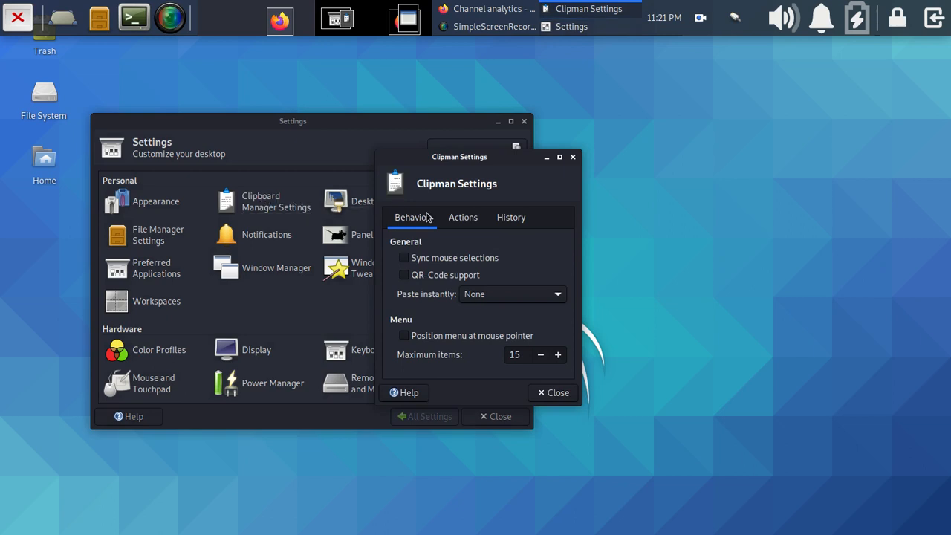
pyautogui.click(464, 217)
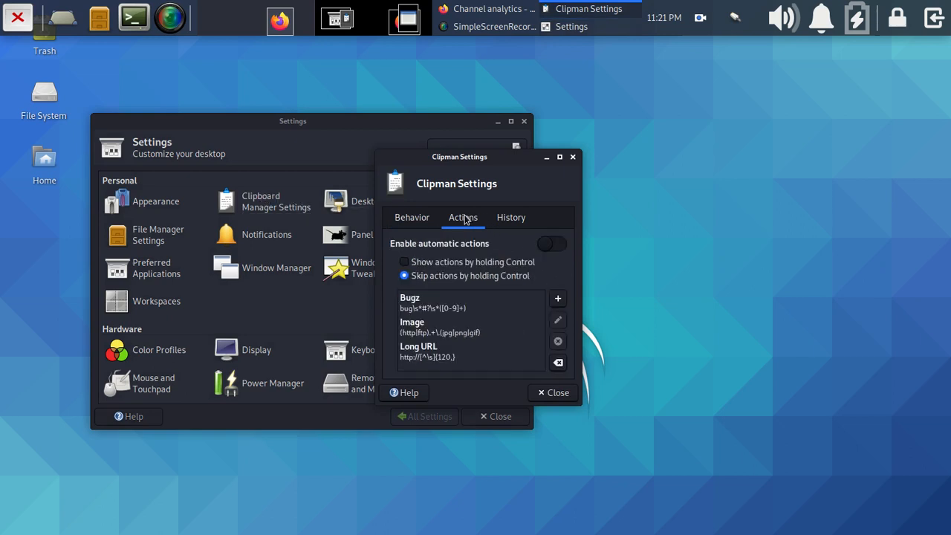
pyautogui.click(573, 156)
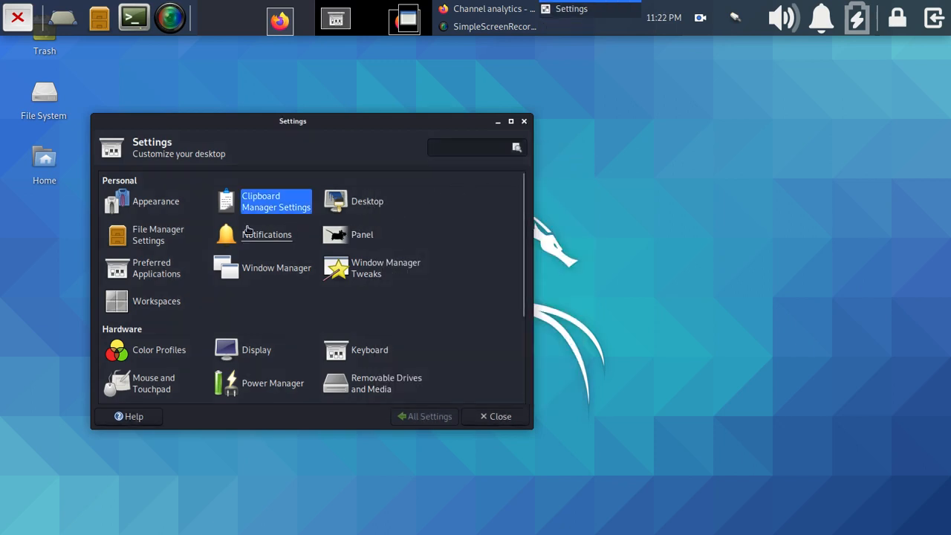
pyautogui.click(346, 205)
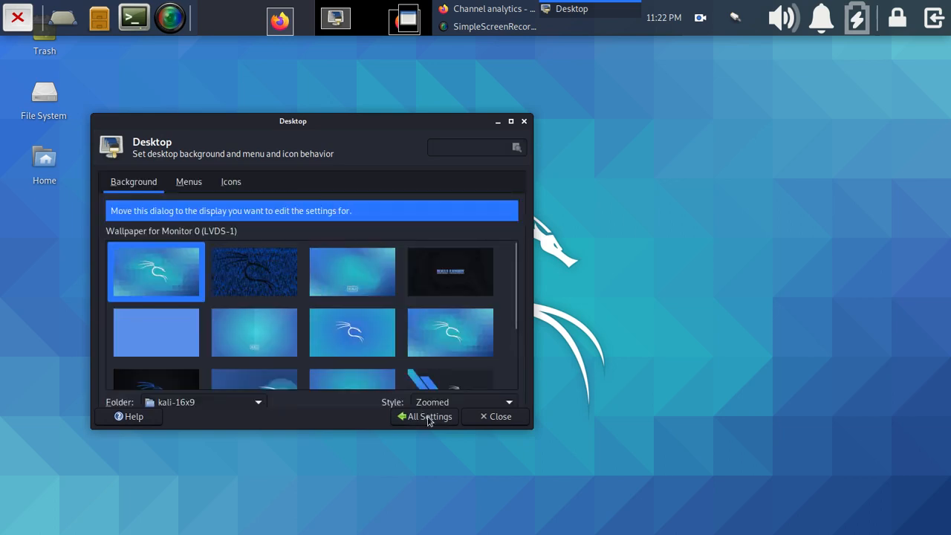
pyautogui.scroll(-5, 356, 331)
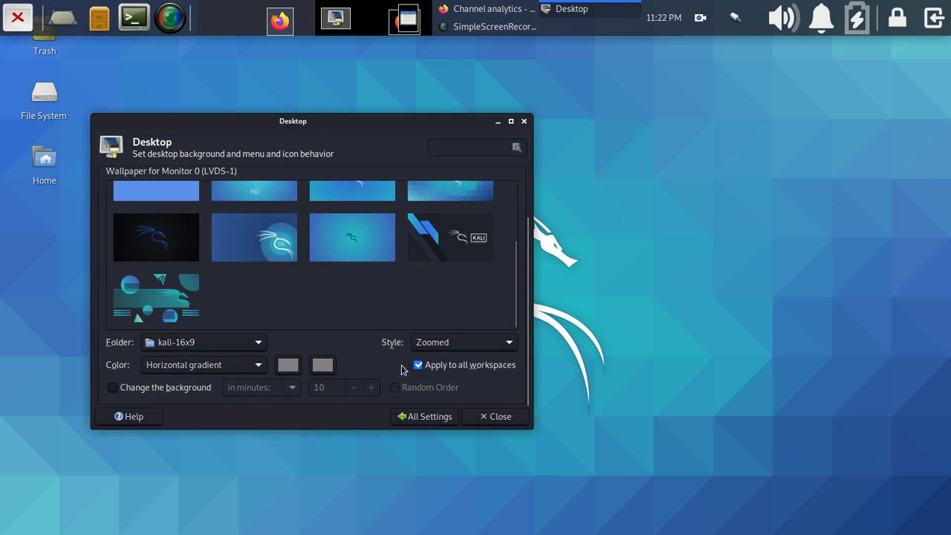
pyautogui.click(431, 418)
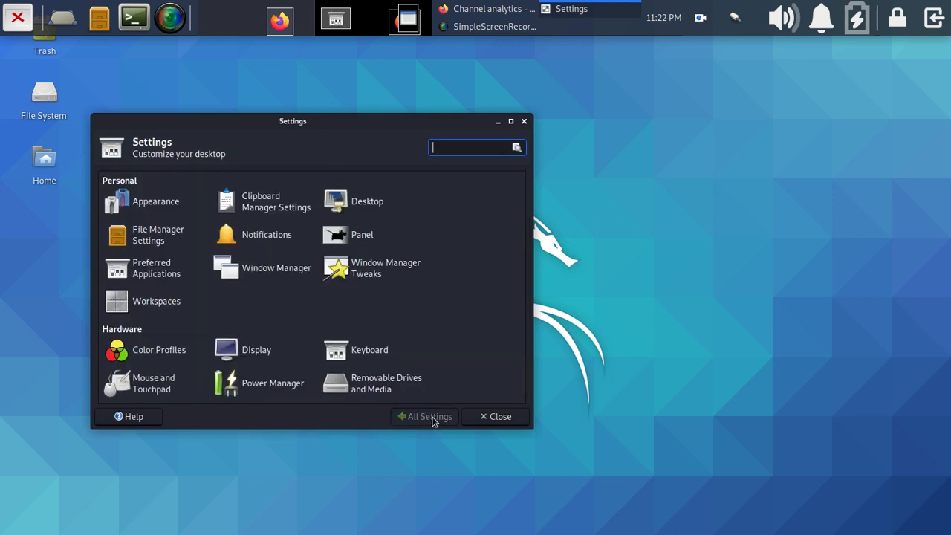
pyautogui.click(256, 237)
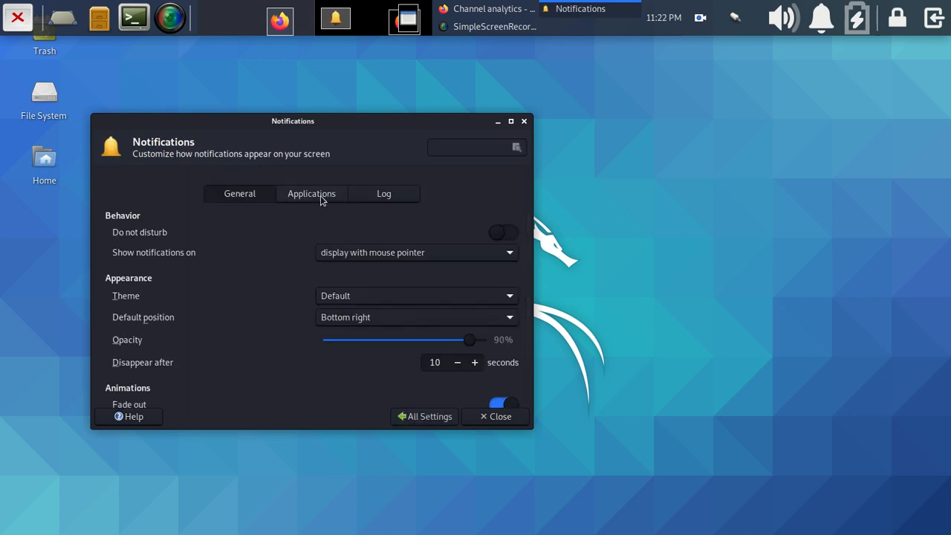
pyautogui.click(322, 201)
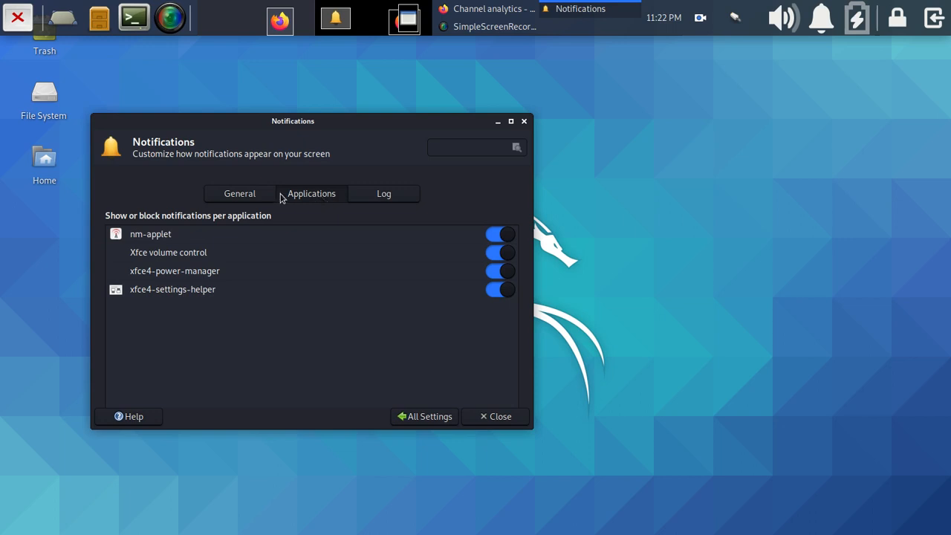
pyautogui.click(413, 417)
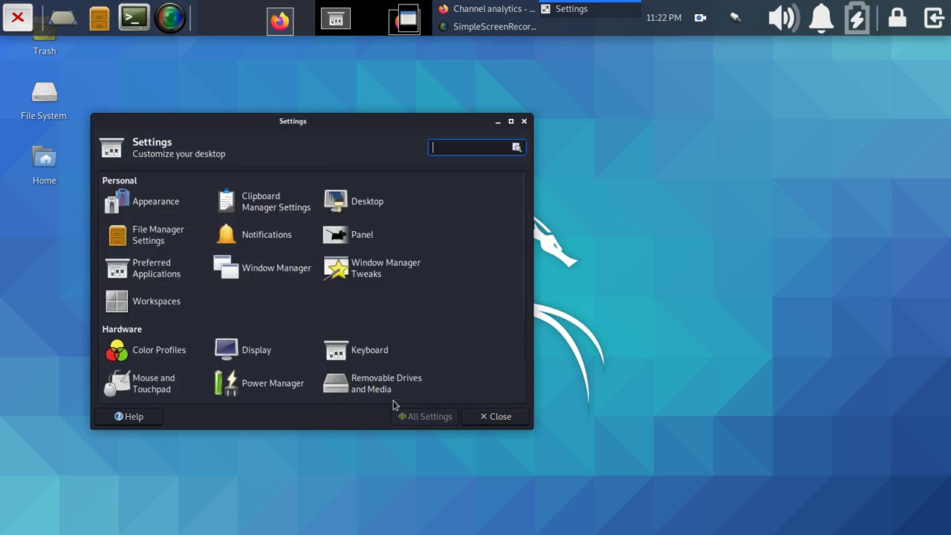
# Step: Open the properties of the Clock item in the settings of Panel 1
pyautogui.click(362, 235)
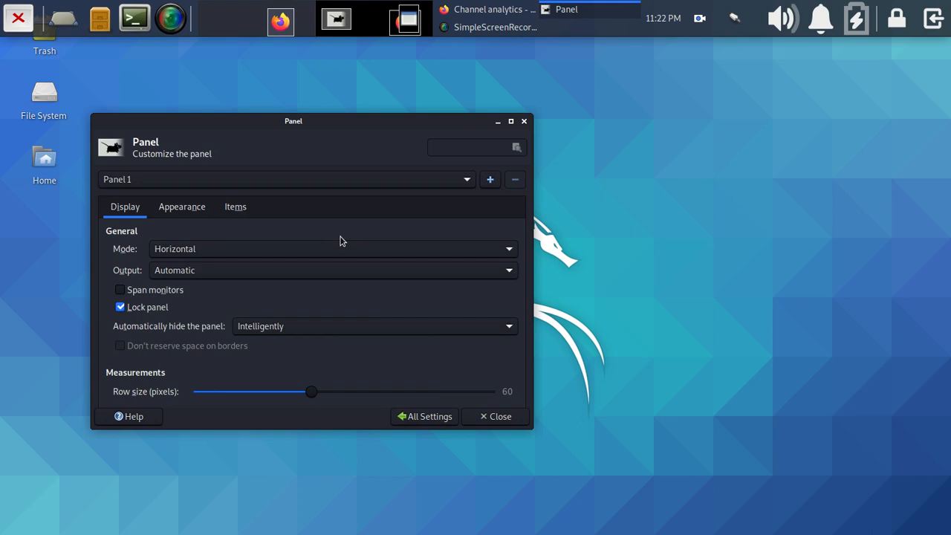
pyautogui.click(192, 210)
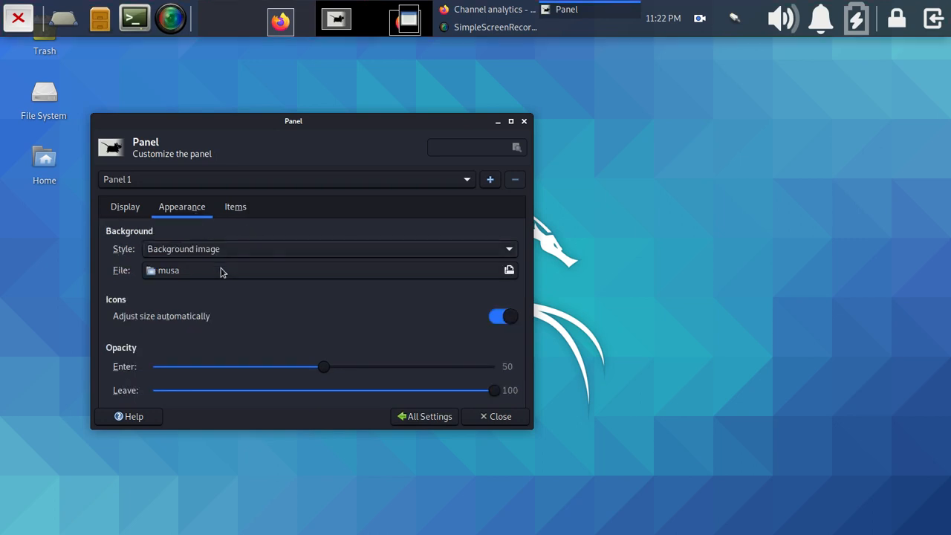
pyautogui.scroll(-5, 231, 303)
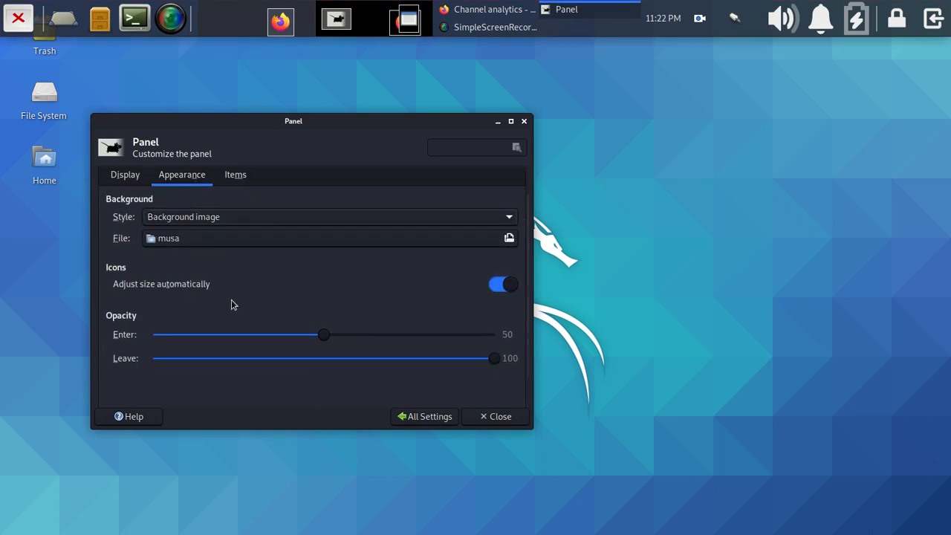
pyautogui.scroll(4, 231, 303)
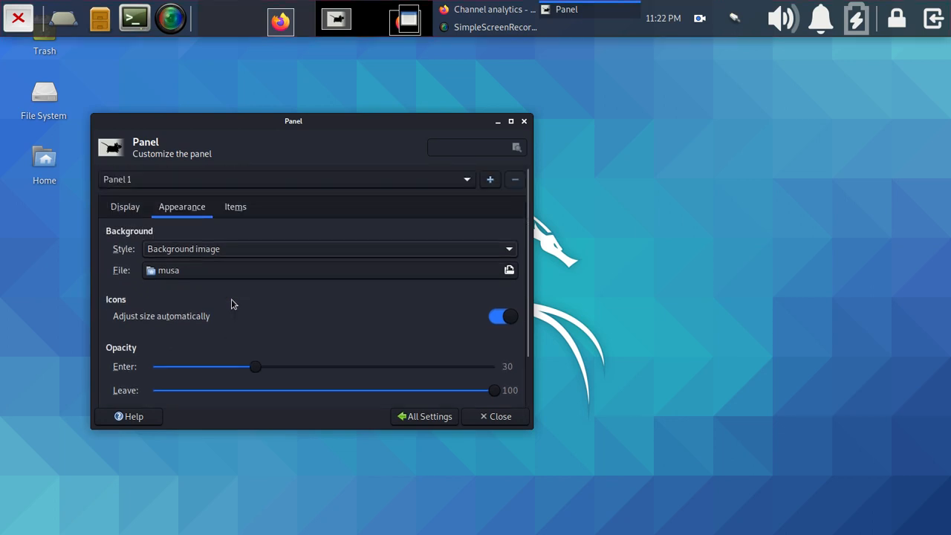
pyautogui.click(238, 210)
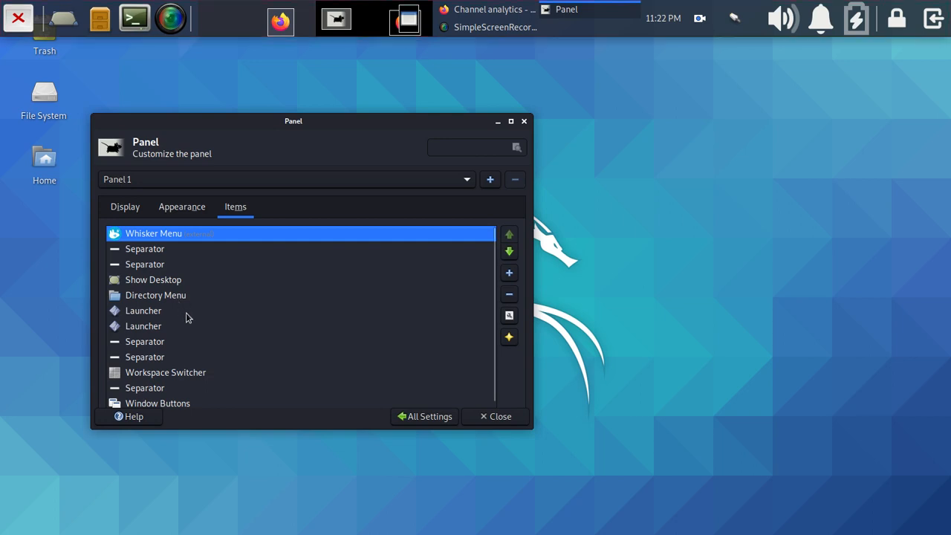
pyautogui.scroll(-2, 156, 393)
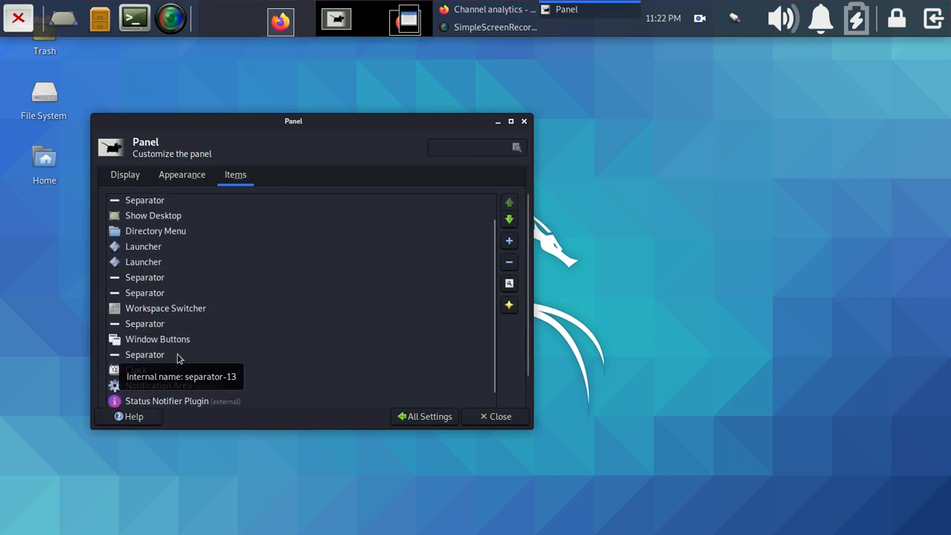
pyautogui.scroll(-3, 290, 346)
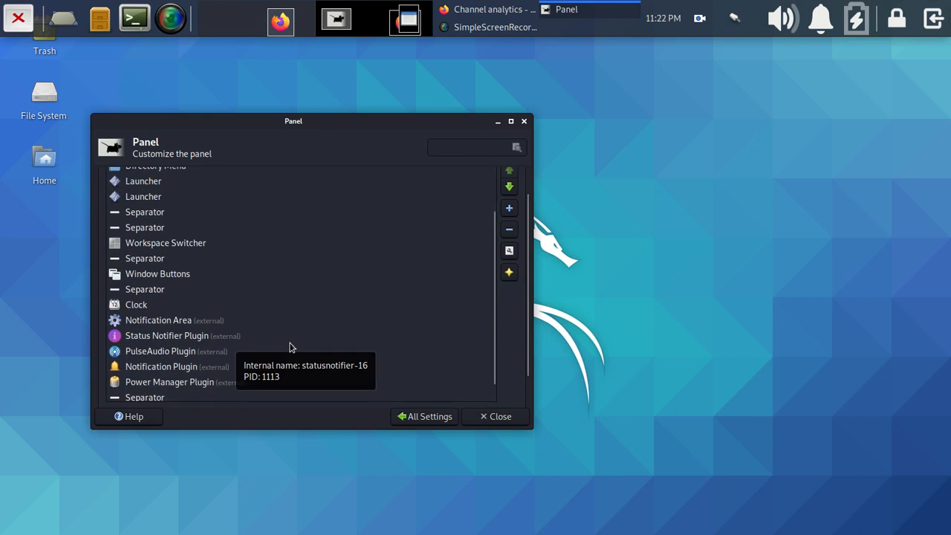
pyautogui.doubleClick(131, 306)
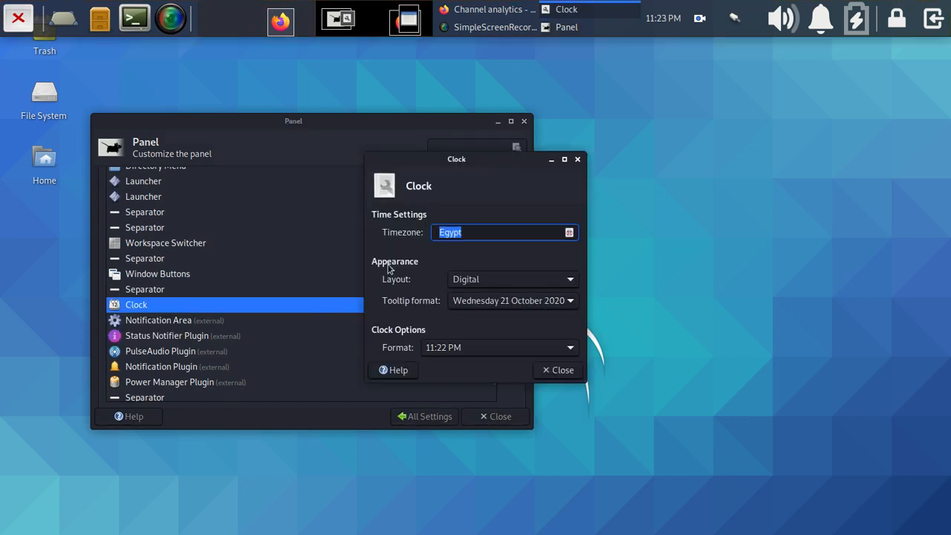
# Step: Clear the timezone entry of the panel clock
pyautogui.click(476, 232)
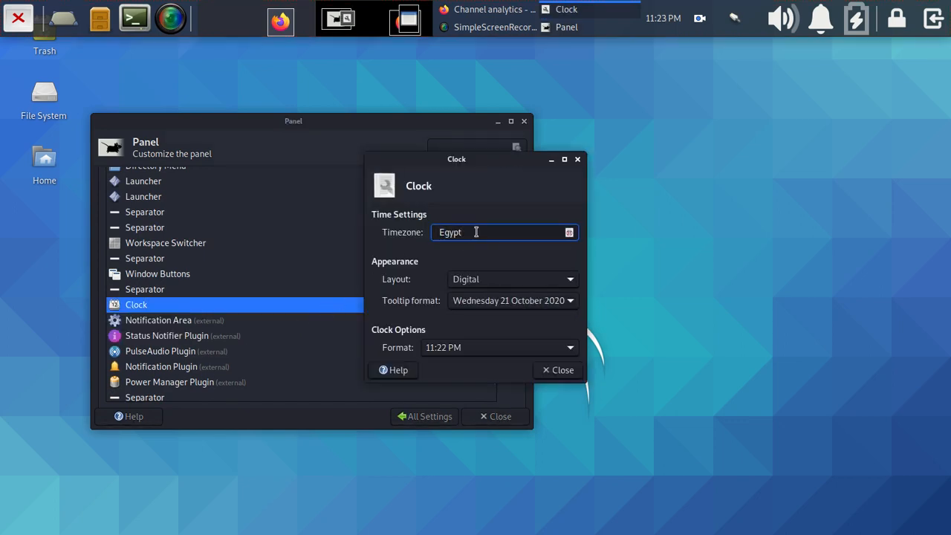
pyautogui.press('BackSpace')
pyautogui.press('BackSpace')
pyautogui.press('BackSpace')
pyautogui.press('BackSpace')
pyautogui.press('BackSpace')
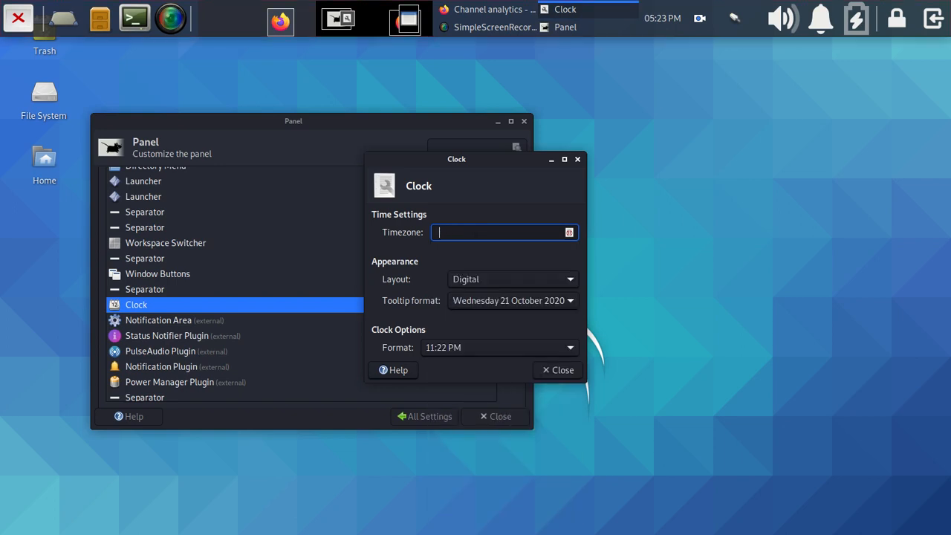
# Step: Try the timezone entries "E", "EST" and "Eng" for the clock, clearing each attempt
pyautogui.write('e')
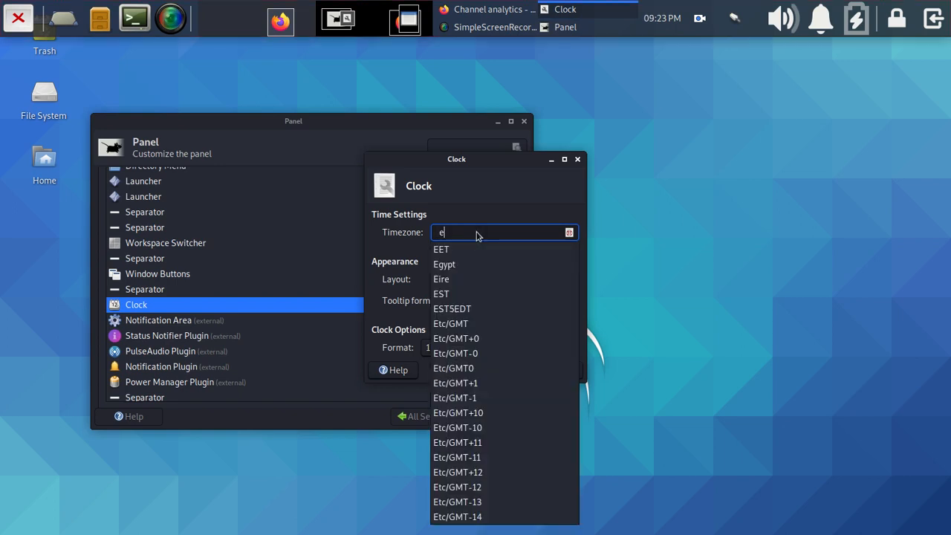
pyautogui.write('N')
pyautogui.press('BackSpace')
pyautogui.press('BackSpace')
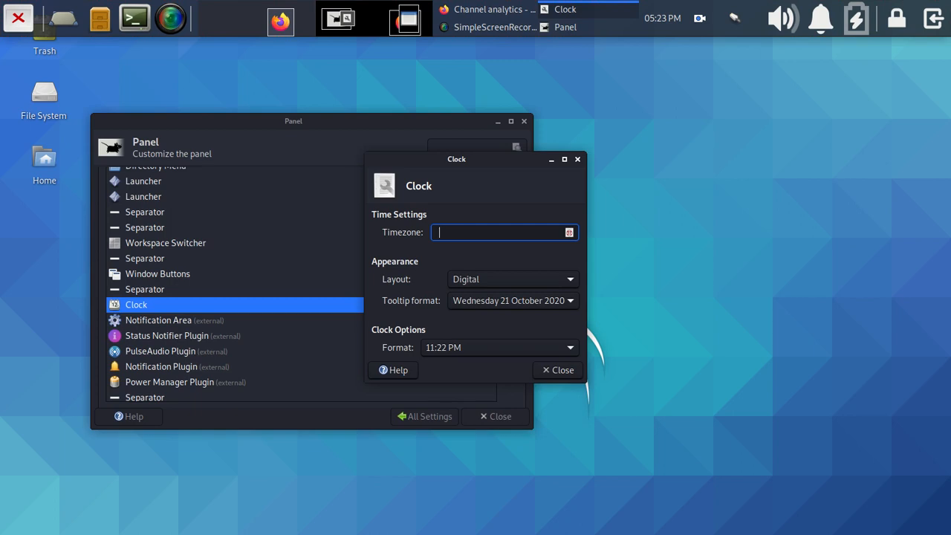
pyautogui.write('e')
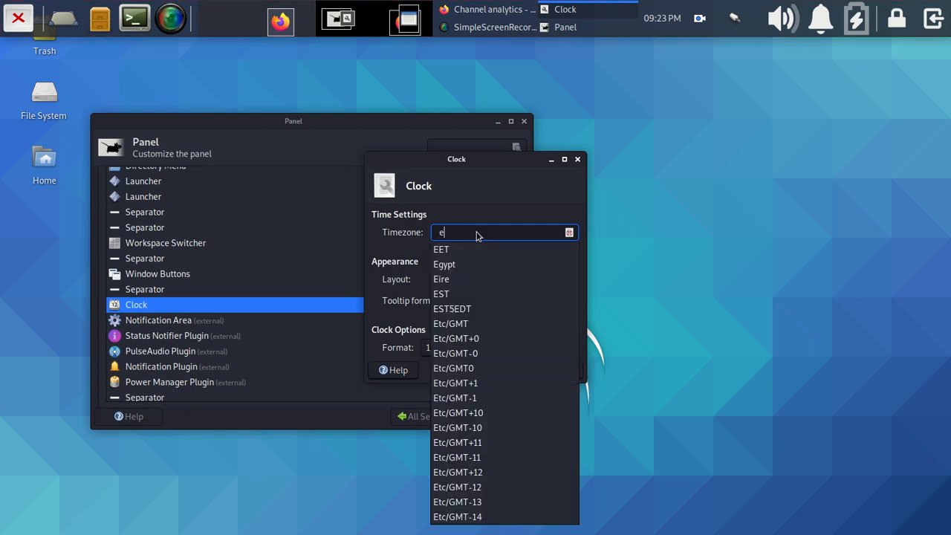
pyautogui.write('N')
pyautogui.press('BackSpace')
pyautogui.press('BackSpace')
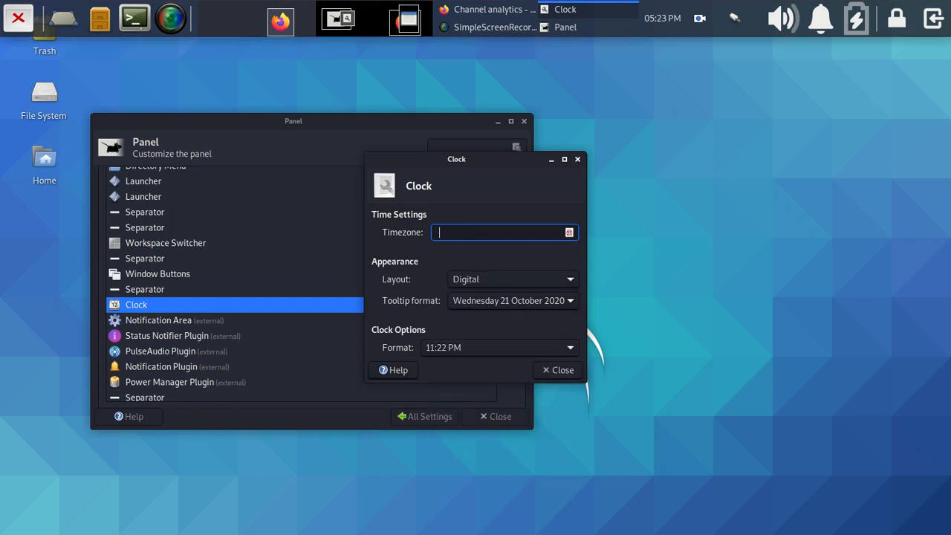
pyautogui.write('e')
pyautogui.press('BackSpace')
pyautogui.write('E')
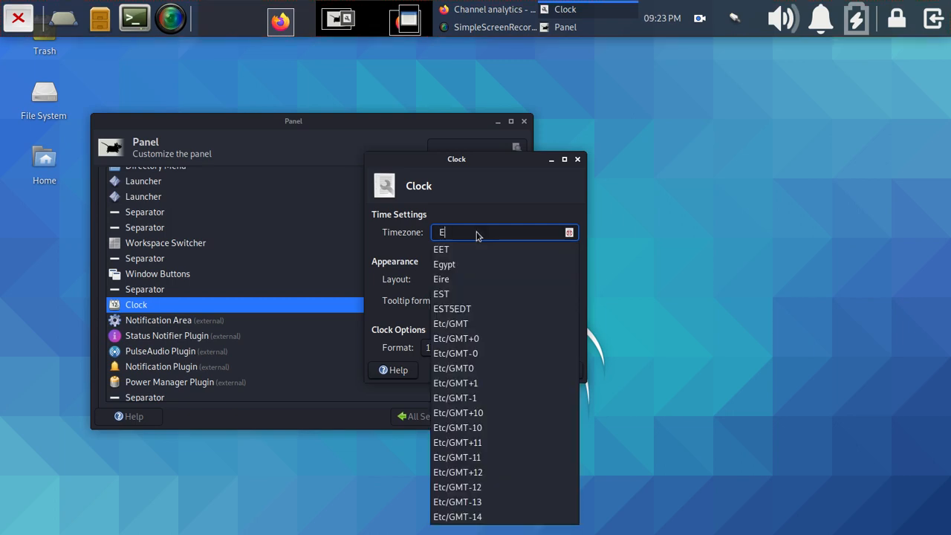
pyautogui.write('ST')
pyautogui.press('BackSpace')
pyautogui.press('BackSpace')
pyautogui.write('ng')
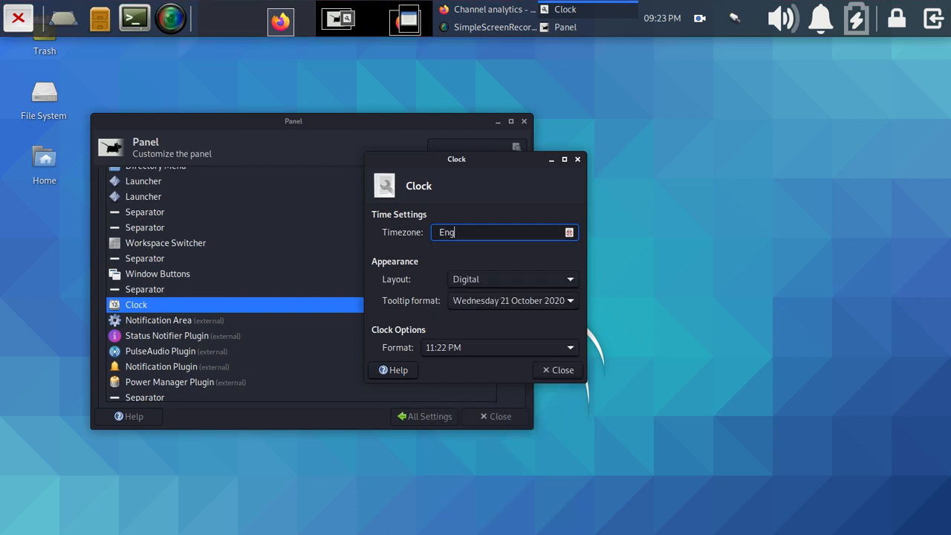
pyautogui.press('BackSpace')
pyautogui.press('BackSpace')
pyautogui.press('BackSpace')
# Step: Try the timezone entries "br" and "Gr" for the clock
pyautogui.write('br')
pyautogui.press('BackSpace')
pyautogui.press('BackSpace')
pyautogui.write('G')
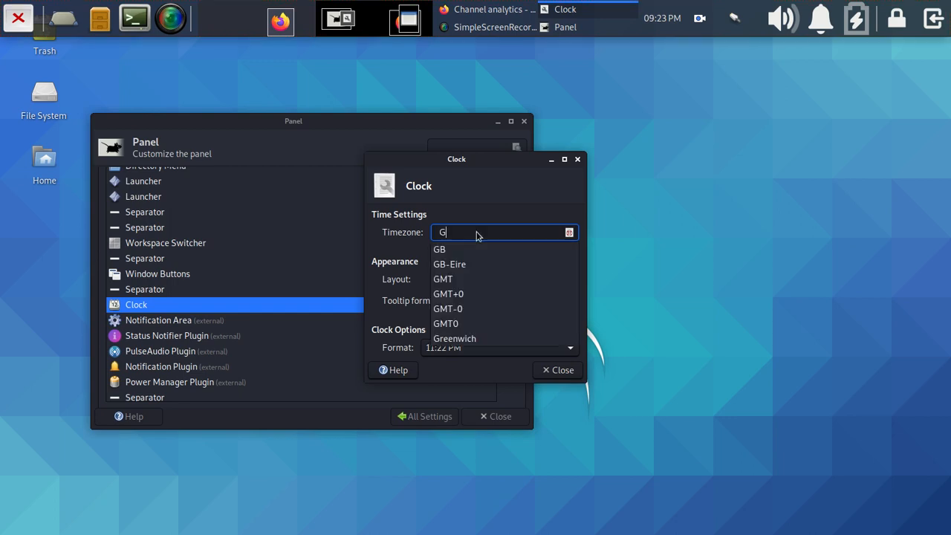
pyautogui.write('r')
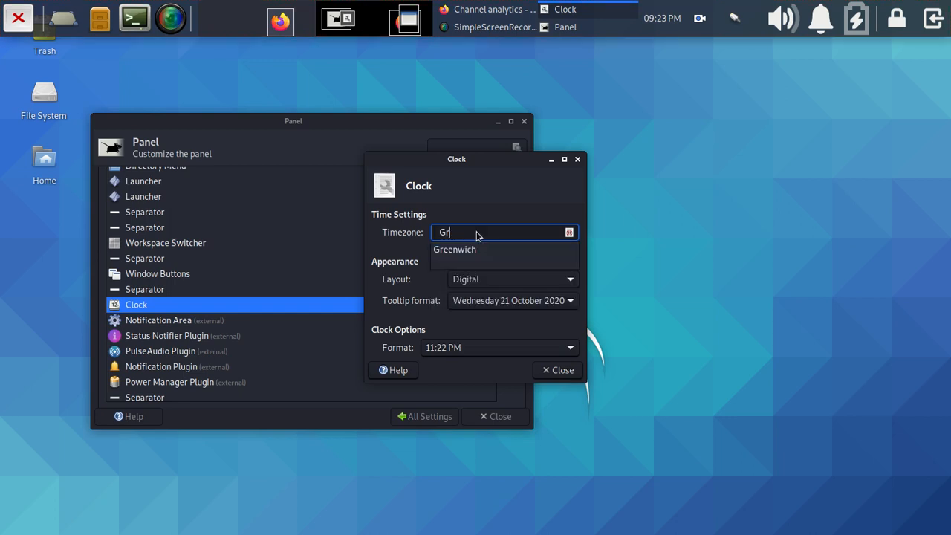
# Step: Replace the current entry of the clock's timezone with GB
pyautogui.press('BackSpace')
pyautogui.press('BackSpace')
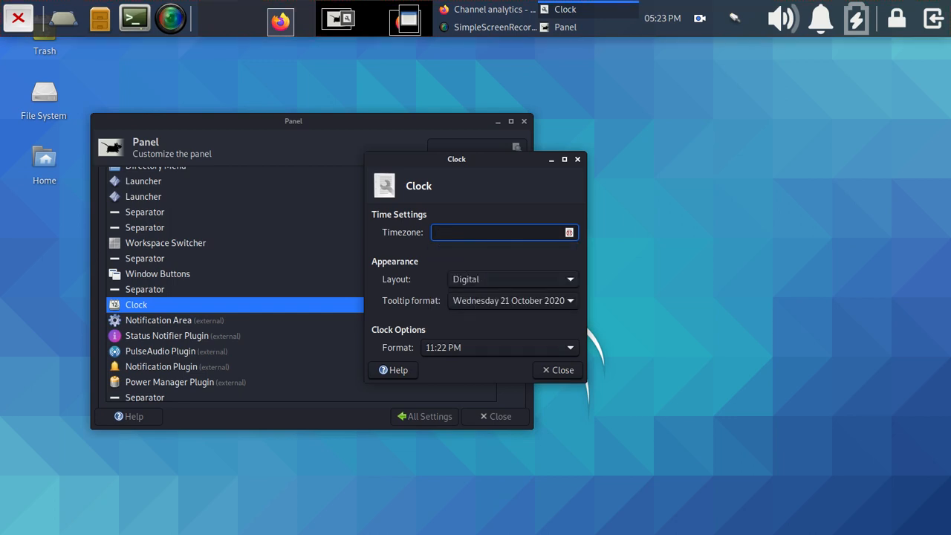
pyautogui.write('g')
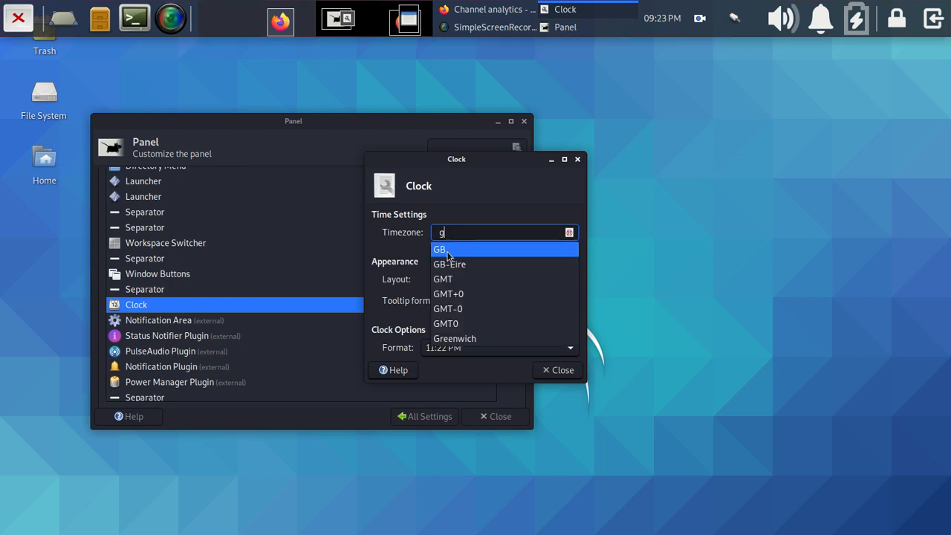
pyautogui.click(457, 250)
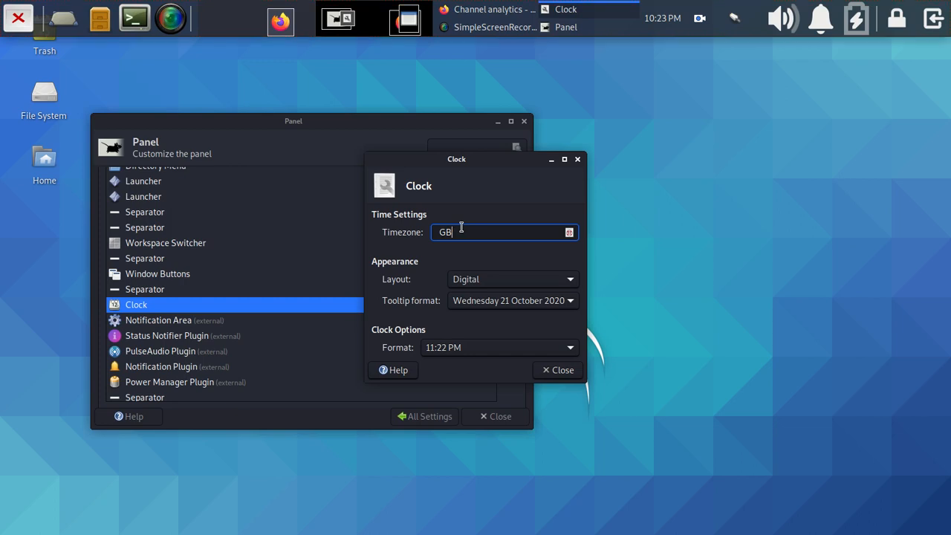
# Step: Clear the GB timezone and try the entry "South" for the clock, clearing it as well
pyautogui.press('BackSpace')
pyautogui.press('BackSpace')
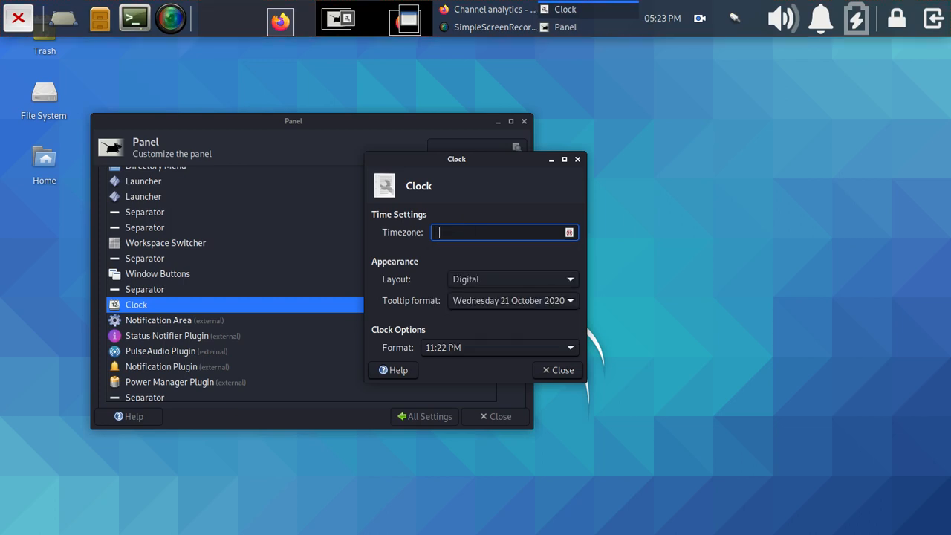
pyautogui.write('South')
pyautogui.press('BackSpace')
pyautogui.press('BackSpace')
pyautogui.press('BackSpace')
pyautogui.press('BackSpace')
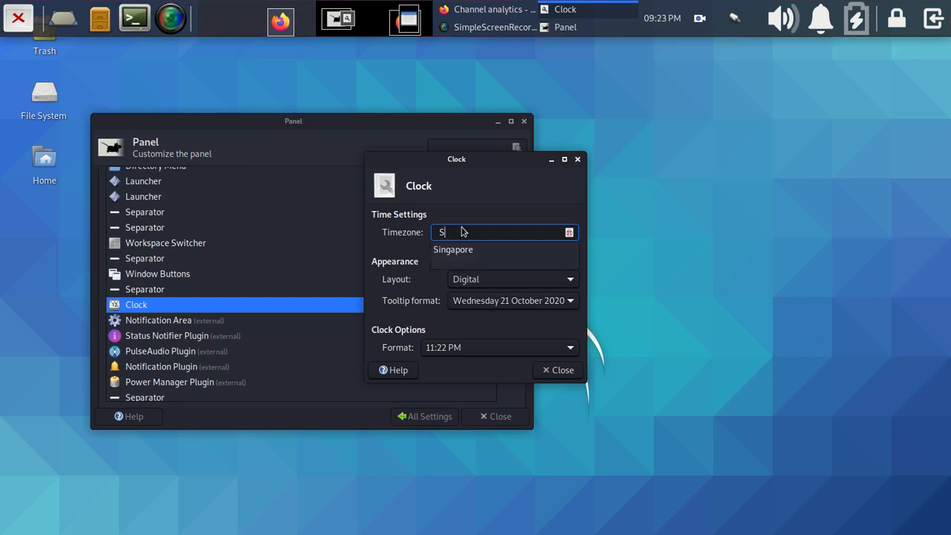
pyautogui.press('BackSpace')
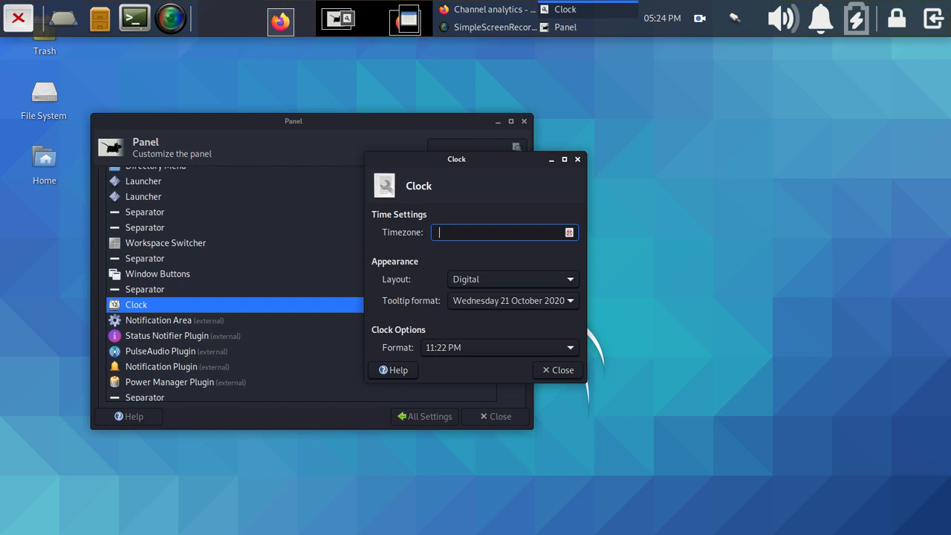
# Step: Try the timezone entry "cAP" and replace it with Cuba from the suggested timezones
pyautogui.write('cAP')
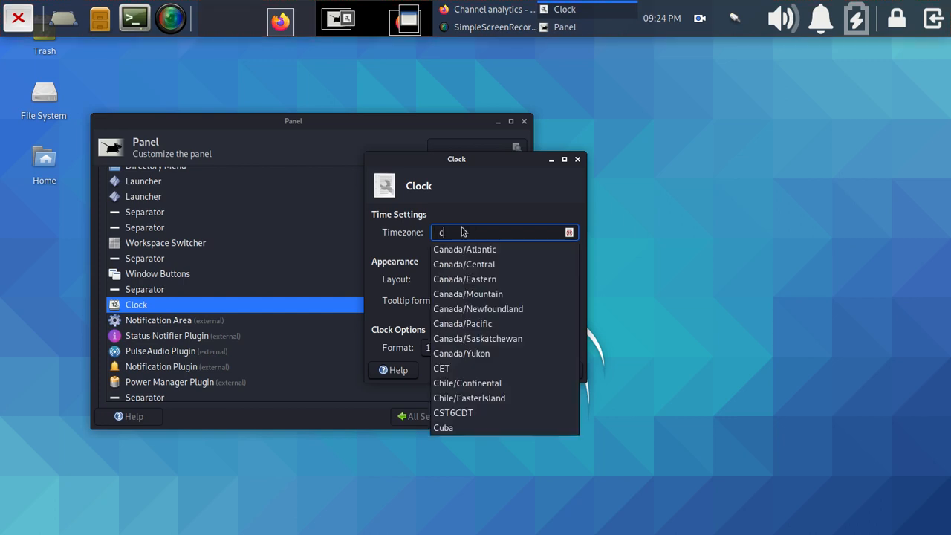
pyautogui.press('BackSpace')
pyautogui.press('BackSpace')
pyautogui.press('BackSpace')
pyautogui.write('CUB')
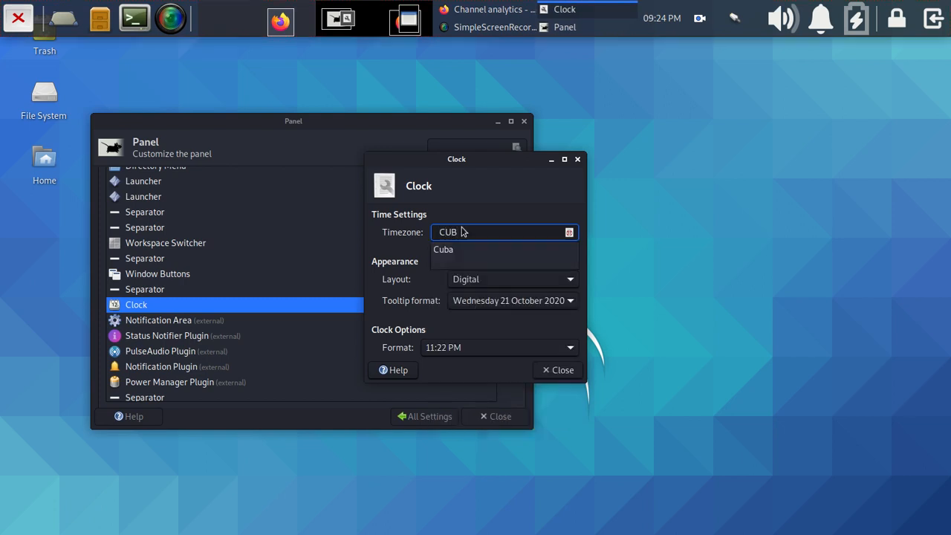
pyautogui.click(465, 257)
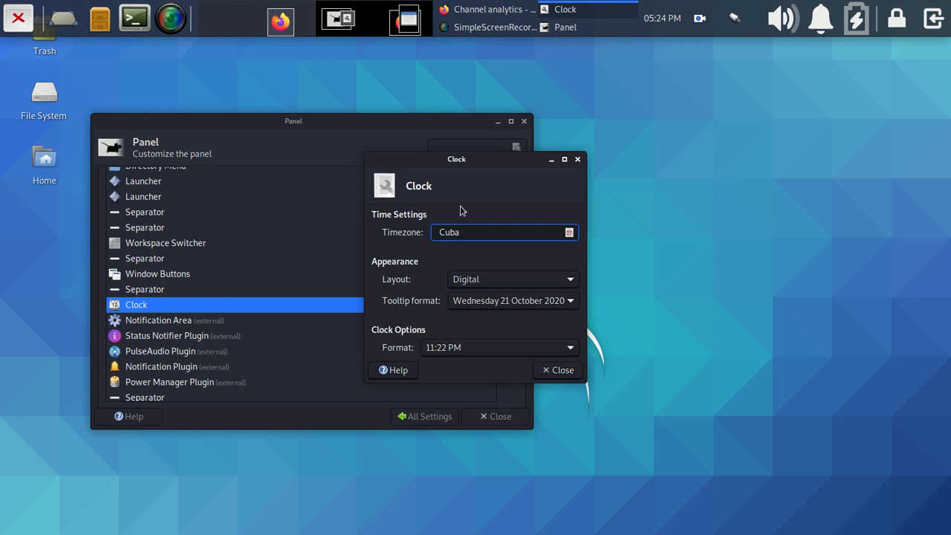
# Step: Clear the Cuba timezone and look up the US timezones with the entries "USA" and "US"
pyautogui.press('BackSpace')
pyautogui.press('BackSpace')
pyautogui.press('BackSpace')
pyautogui.press('BackSpace')
pyautogui.write('USA')
pyautogui.press('BackSpace')
pyautogui.press('BackSpace')
pyautogui.press('BackSpace')
pyautogui.write('US')
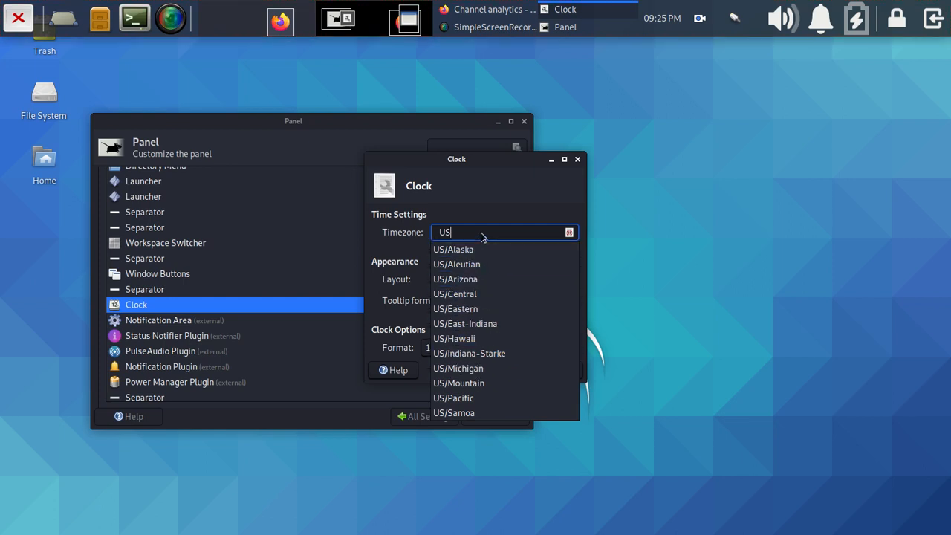
pyautogui.write('A')
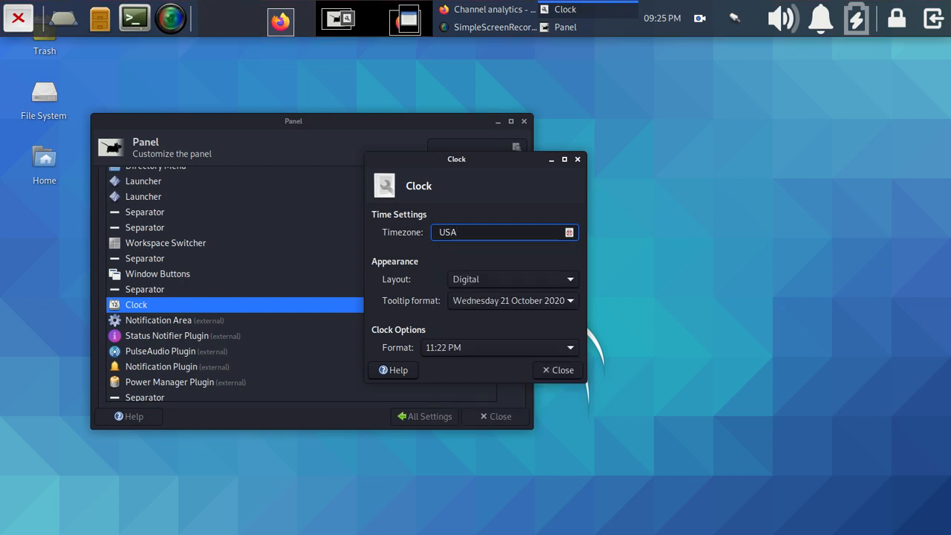
pyautogui.press('BackSpace')
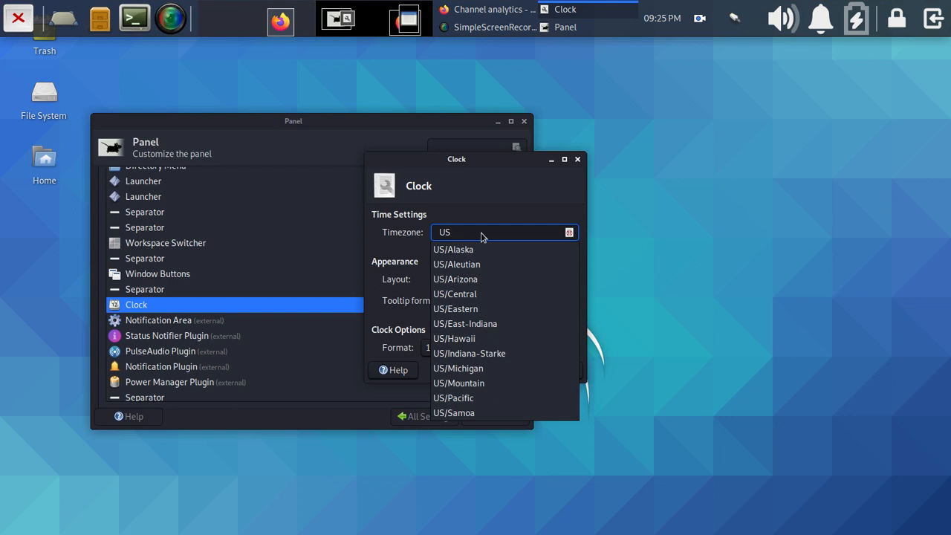
# Step: Replace the US entry with "CANA" in the clock's timezone and clear it again
pyautogui.press('BackSpace')
pyautogui.press('BackSpace')
pyautogui.write('CA')
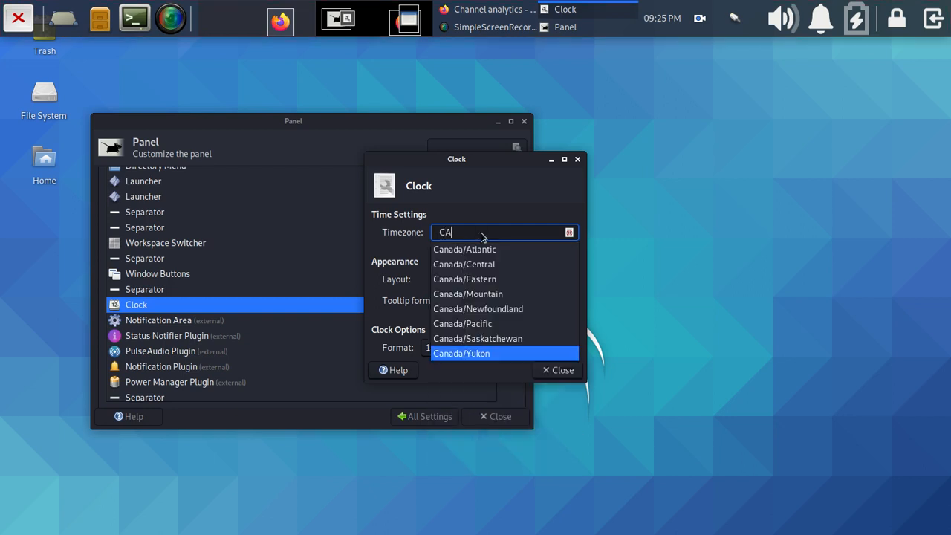
pyautogui.write('NA')
pyautogui.press('BackSpace')
pyautogui.press('BackSpace')
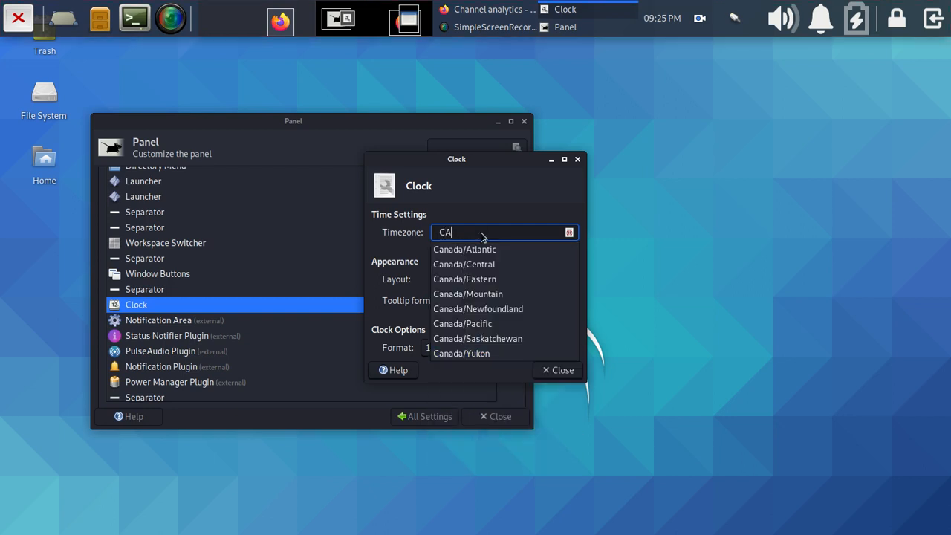
pyautogui.press('BackSpace')
pyautogui.press('BackSpace')
# Step: Try the timezone entries "LON", "HA" and "ho" for the clock, clearing each attempt
pyautogui.write('LON')
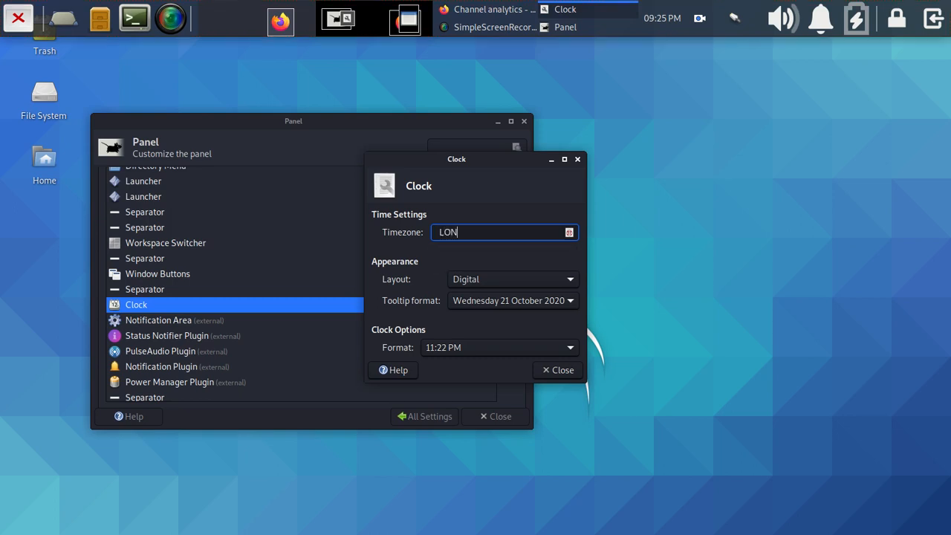
pyautogui.press('BackSpace')
pyautogui.press('BackSpace')
pyautogui.press('BackSpace')
pyautogui.write('HA')
pyautogui.press('BackSpace')
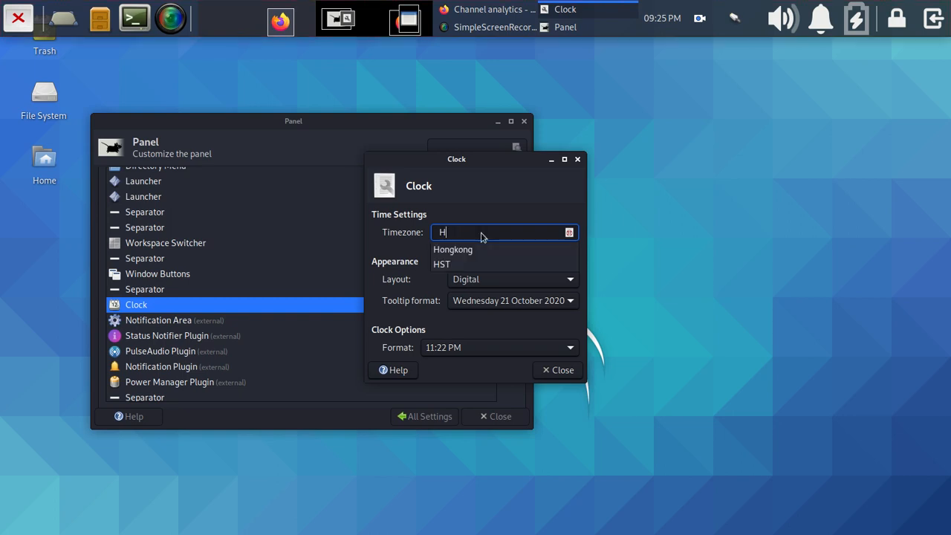
pyautogui.write('a')
pyautogui.press('BackSpace')
pyautogui.press('BackSpace')
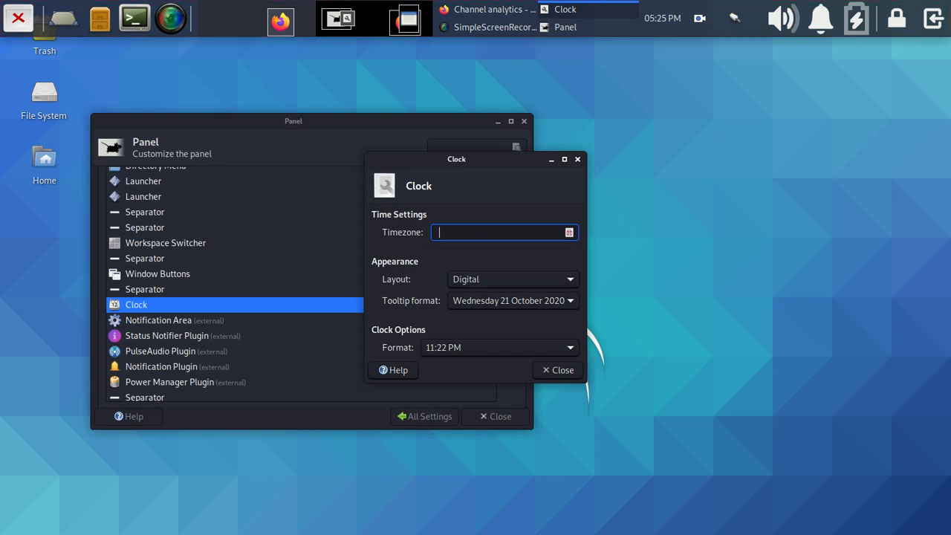
pyautogui.write('ho')
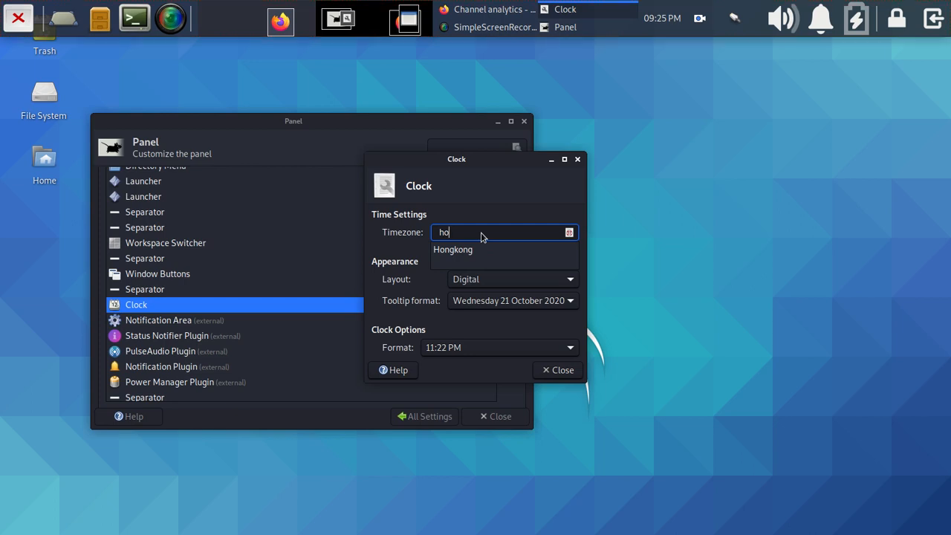
pyautogui.press('BackSpace')
pyautogui.press('BackSpace')
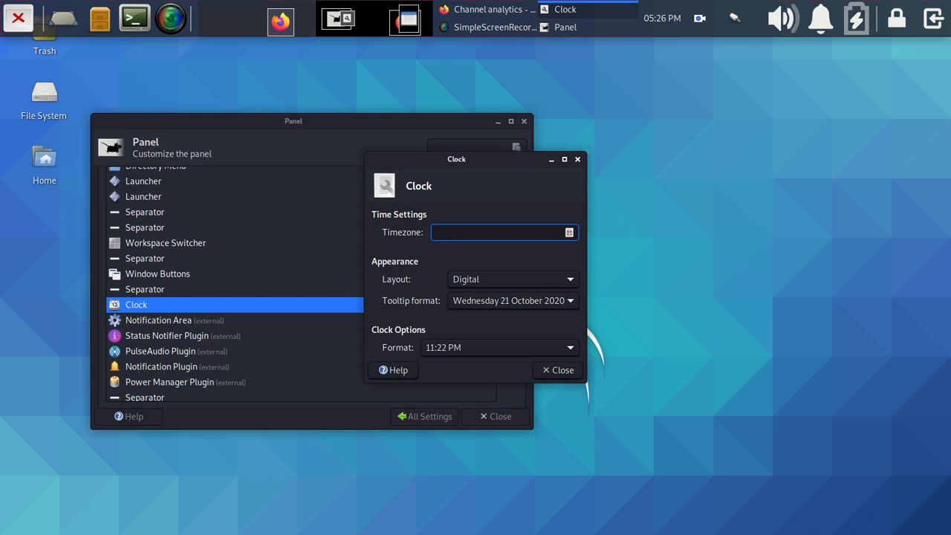
# Step: Try the timezone entries "chin" and "Chin" for the clock, clearing both attempts
pyautogui.write('chin')
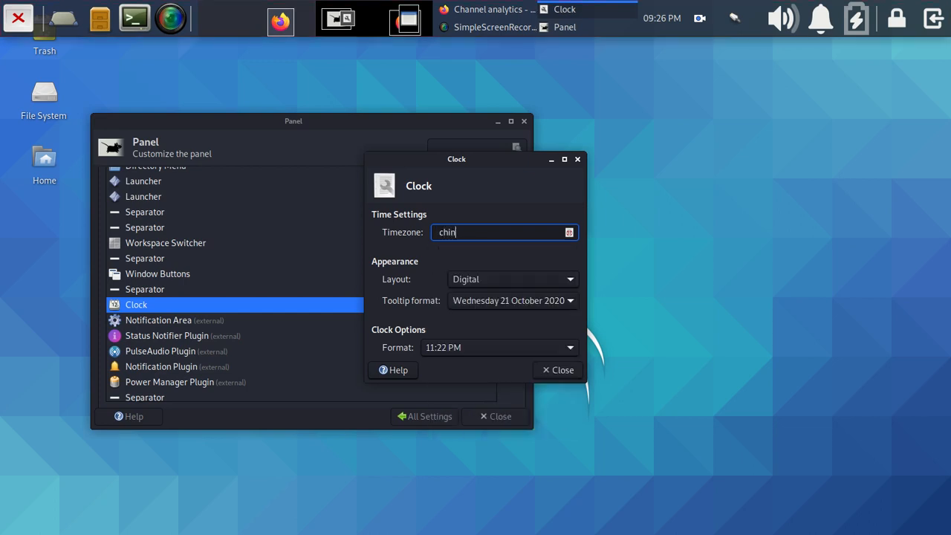
pyautogui.press('BackSpace')
pyautogui.press('BackSpace')
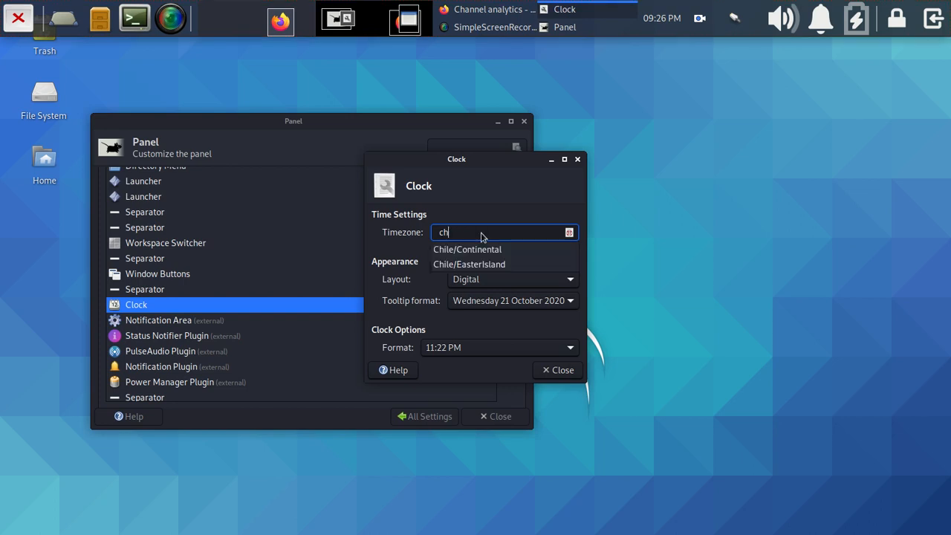
pyautogui.press('BackSpace')
pyautogui.press('BackSpace')
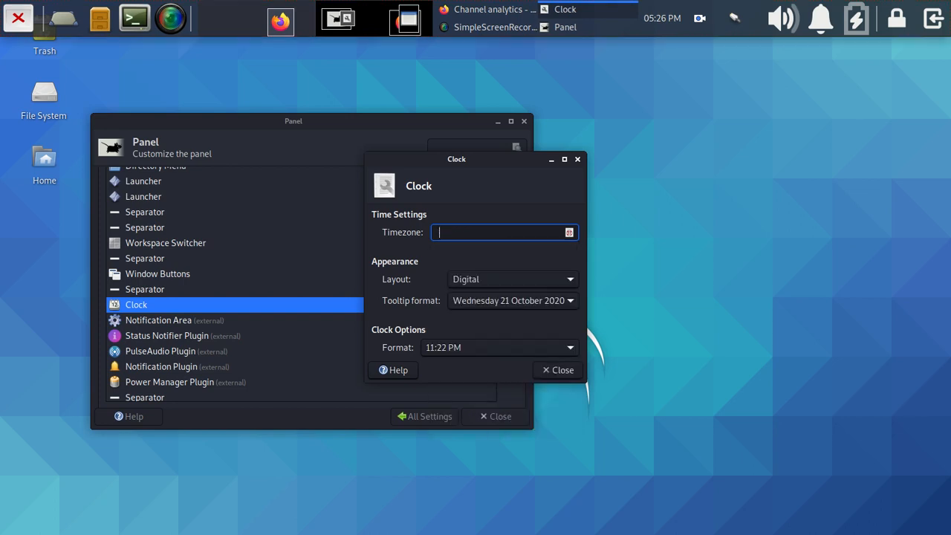
pyautogui.write('Ch')
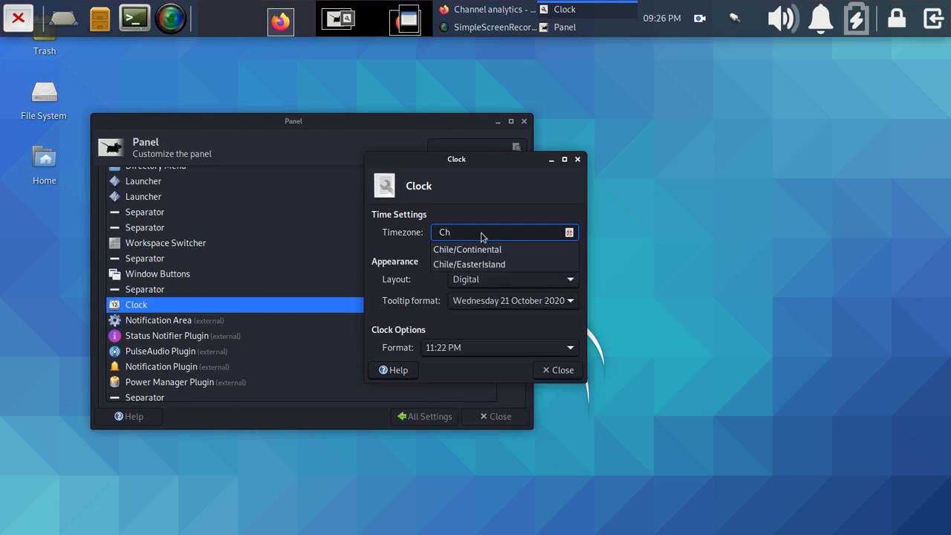
pyautogui.write('in')
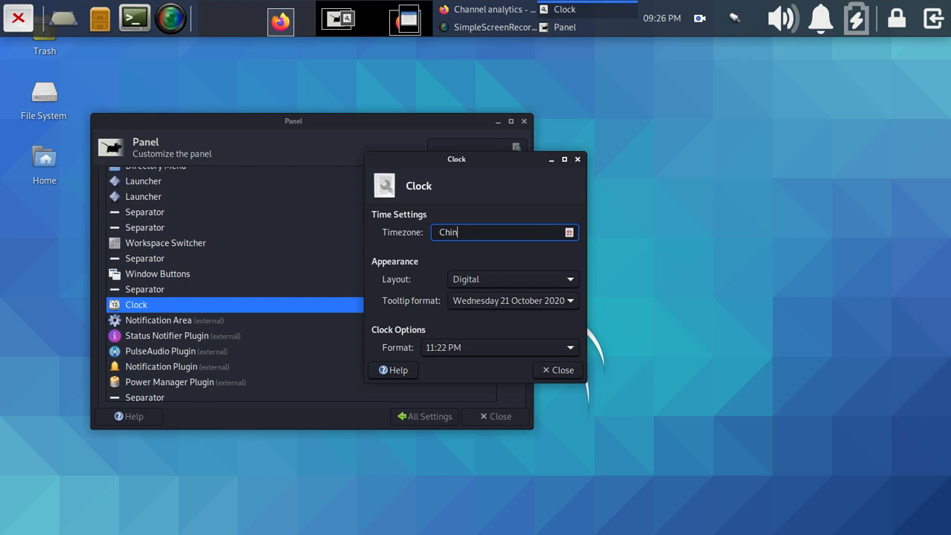
pyautogui.press('BackSpace')
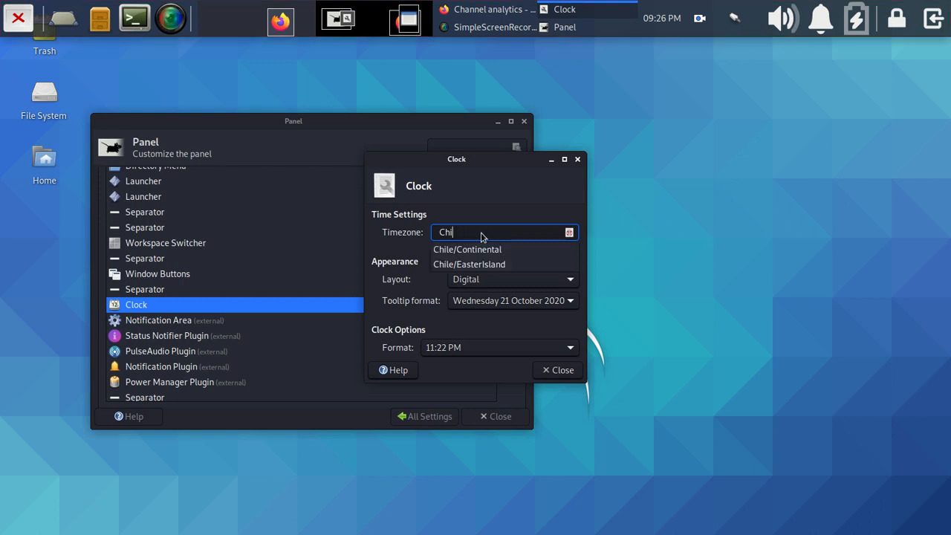
pyautogui.press('BackSpace')
pyautogui.press('BackSpace')
pyautogui.press('BackSpace')
# Step: Try the timezone entries "bei" and "Sha" for the clock, clearing both attempts
pyautogui.write('bei')
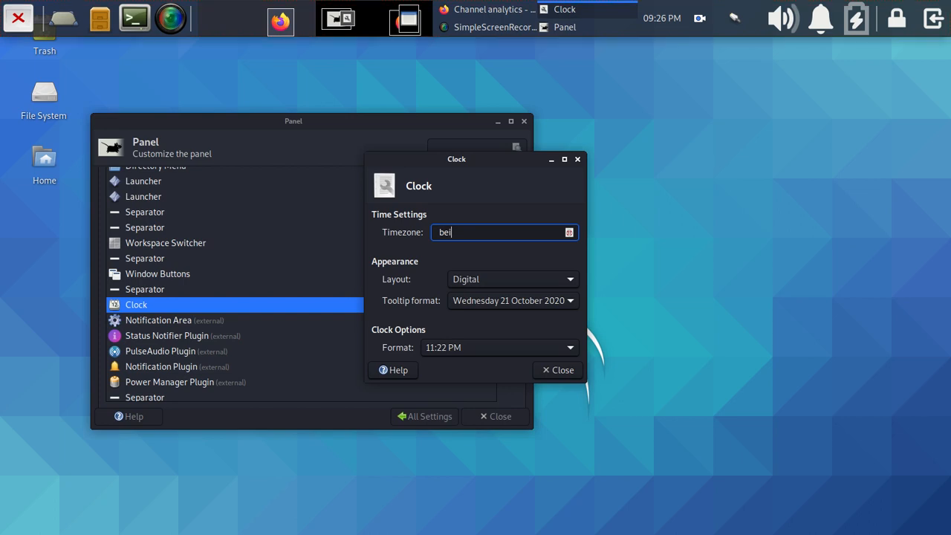
pyautogui.press('BackSpace')
pyautogui.press('BackSpace')
pyautogui.write('Sha')
pyautogui.press('BackSpace')
pyautogui.press('BackSpace')
pyautogui.press('BackSpace')
# Step: Set the clock's timezone to Hongkong and clear the entry again
pyautogui.write('H')
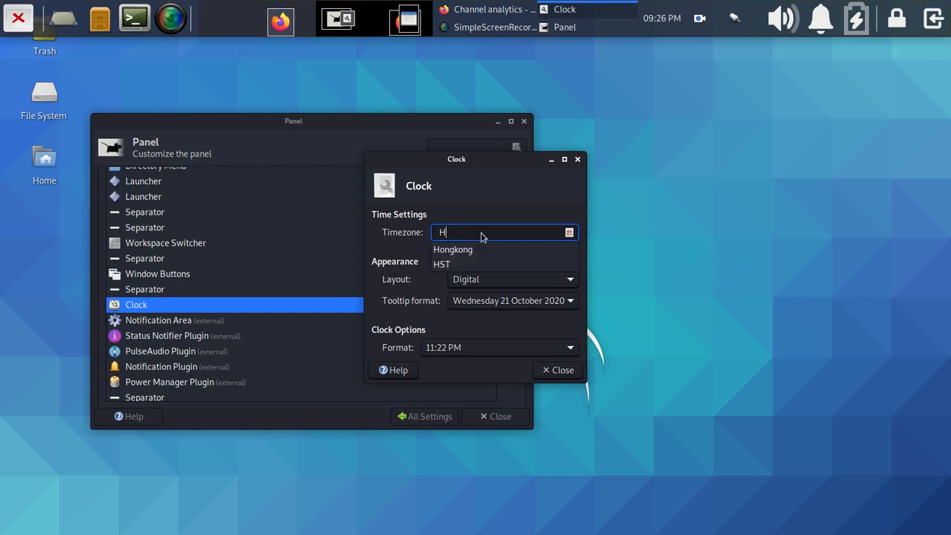
pyautogui.click(483, 250)
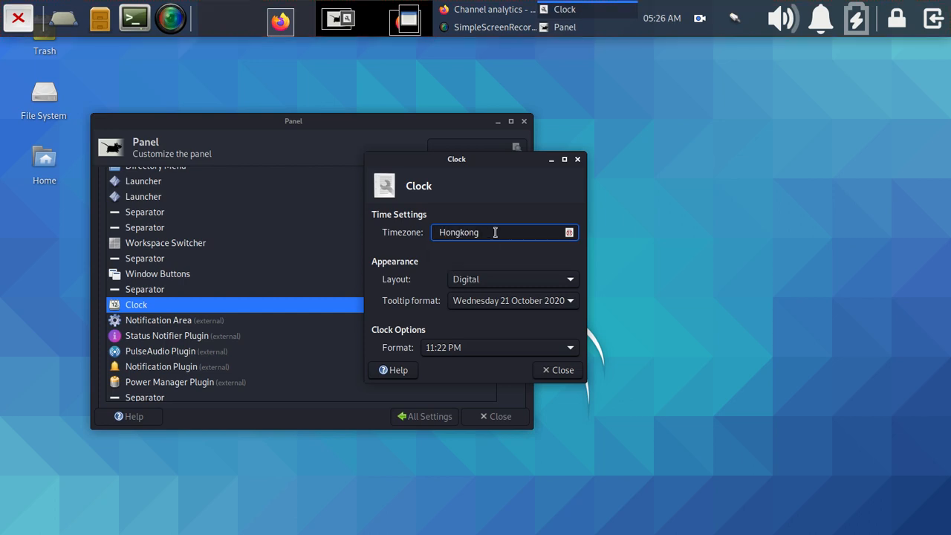
pyautogui.press('BackSpace')
pyautogui.press('BackSpace')
pyautogui.press('BackSpace')
pyautogui.press('BackSpace')
pyautogui.press('BackSpace')
pyautogui.press('BackSpace')
pyautogui.press('BackSpace')
pyautogui.press('BackSpace')
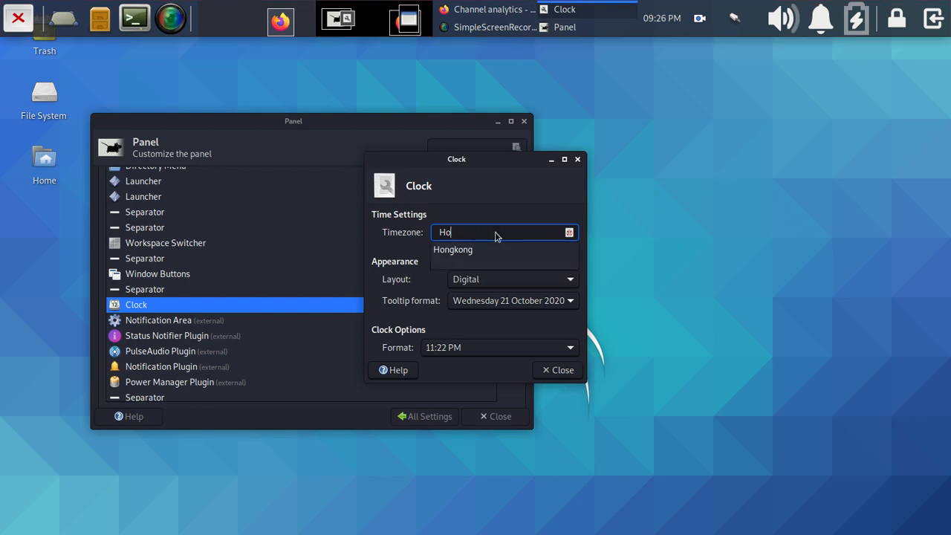
# Step: Try the timezone entries "SOU" and "KO" for the clock, clearing both attempts
pyautogui.write('SOU')
pyautogui.press('BackSpace')
pyautogui.press('BackSpace')
pyautogui.press('BackSpace')
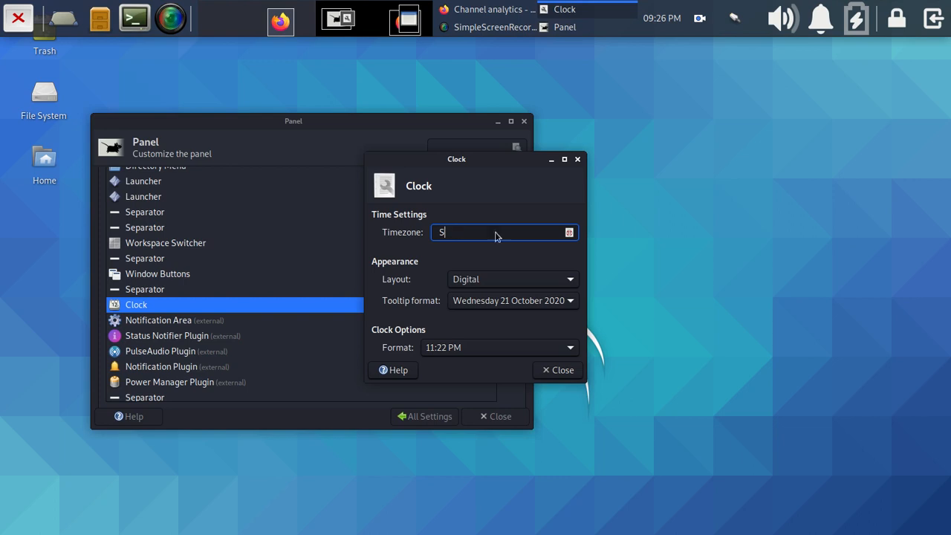
pyautogui.write('KO')
pyautogui.press('BackSpace')
pyautogui.press('BackSpace')
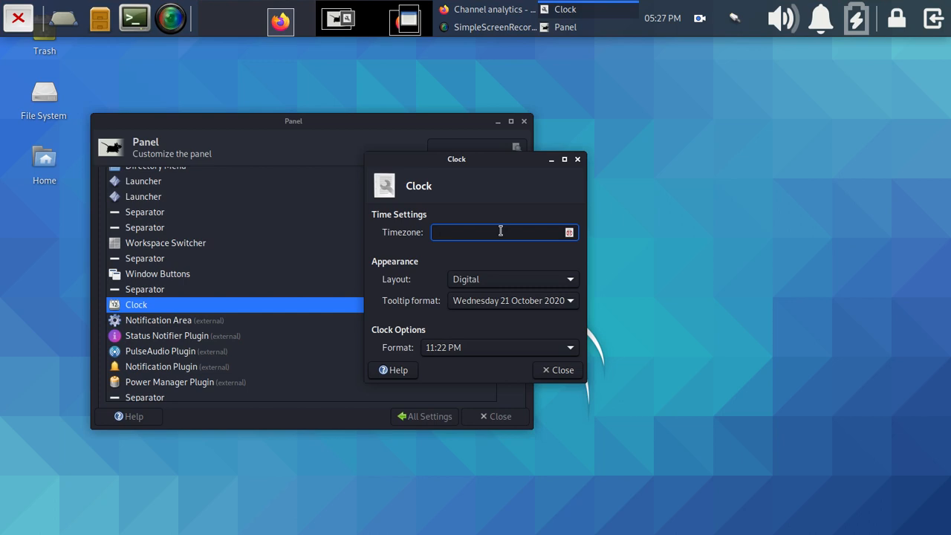
# Step: Set the timezone of the panel clock to Egypt
pyautogui.write('Eg')
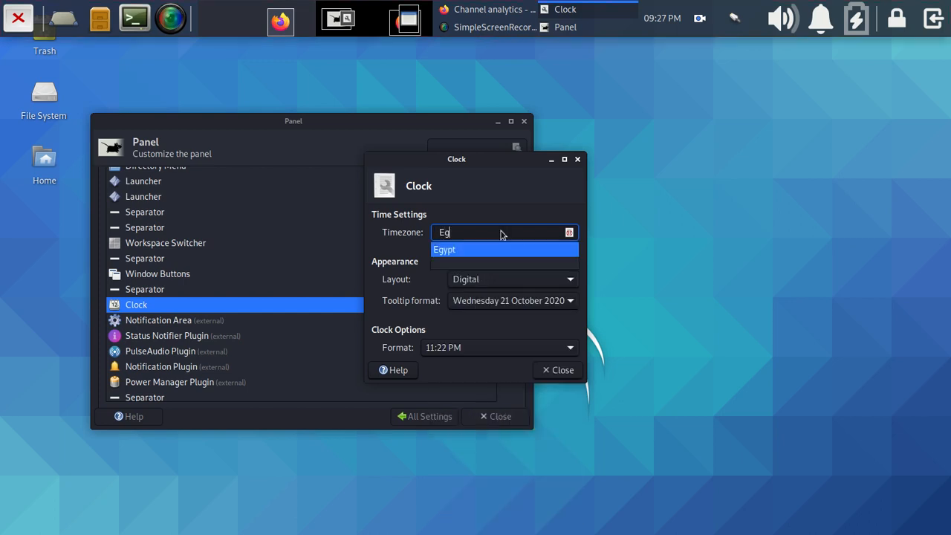
pyautogui.click(508, 249)
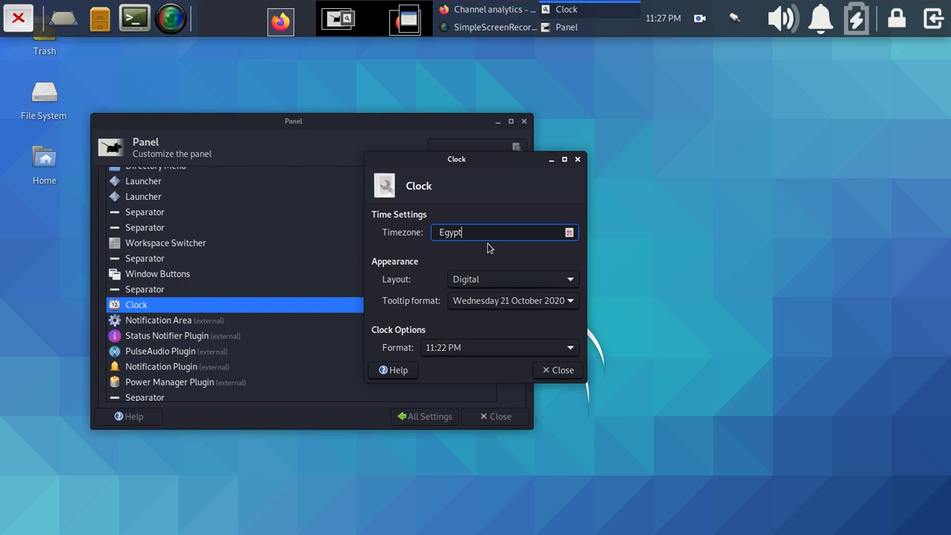
# Step: Replace the panel clock's timezone with Libya
pyautogui.press('BackSpace')
pyautogui.press('BackSpace')
pyautogui.press('BackSpace')
pyautogui.press('BackSpace')
pyautogui.press('BackSpace')
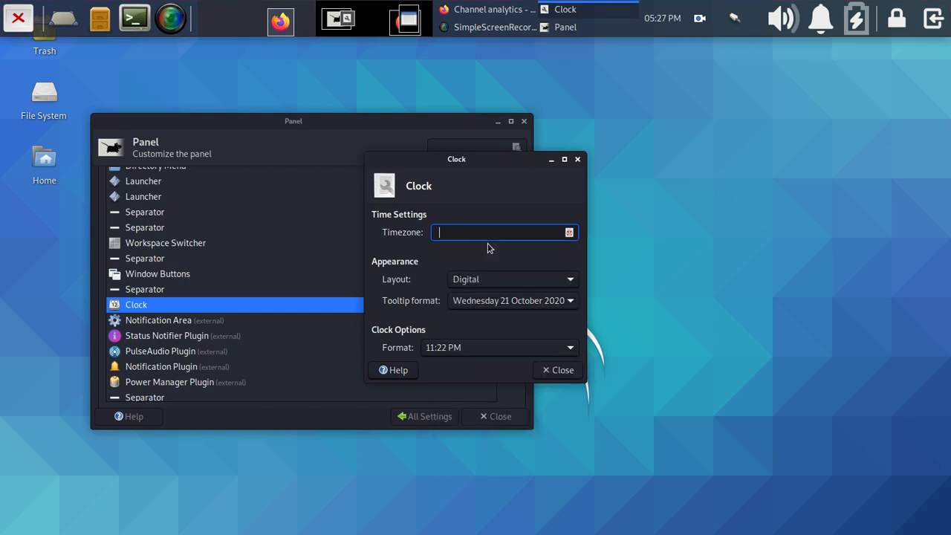
pyautogui.write('lib')
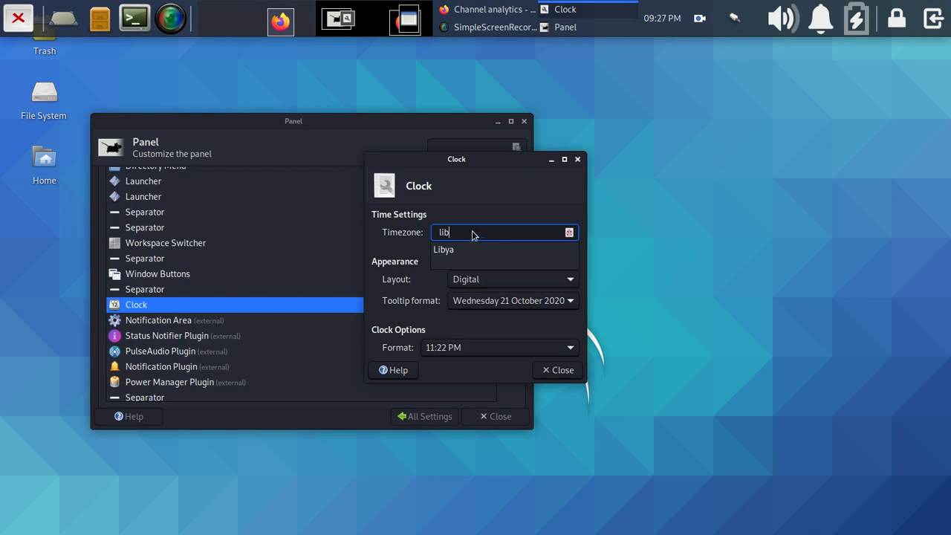
pyautogui.click(450, 250)
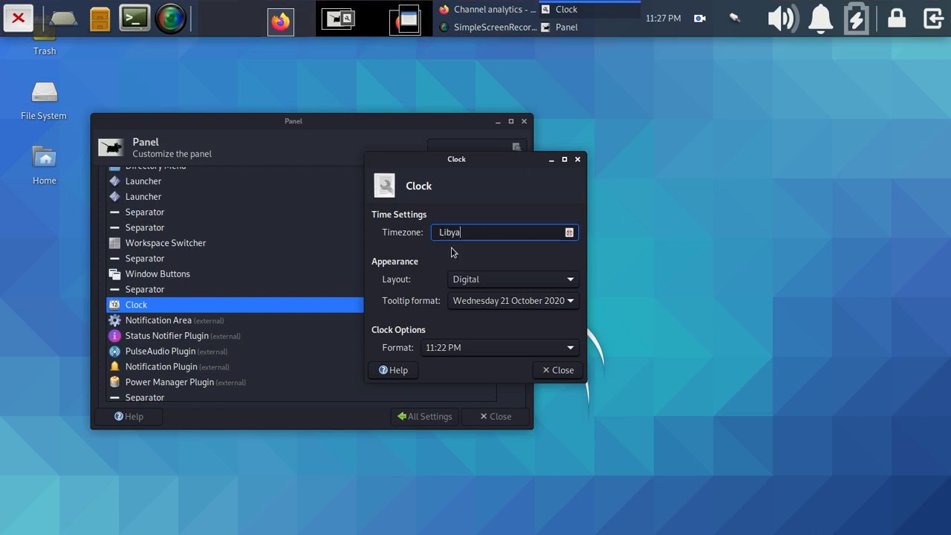
# Step: Try the timezone entries "Ru" and "R" for the clock, clearing both attempts
pyautogui.moveTo(474, 234); pyautogui.dragTo(428, 227)
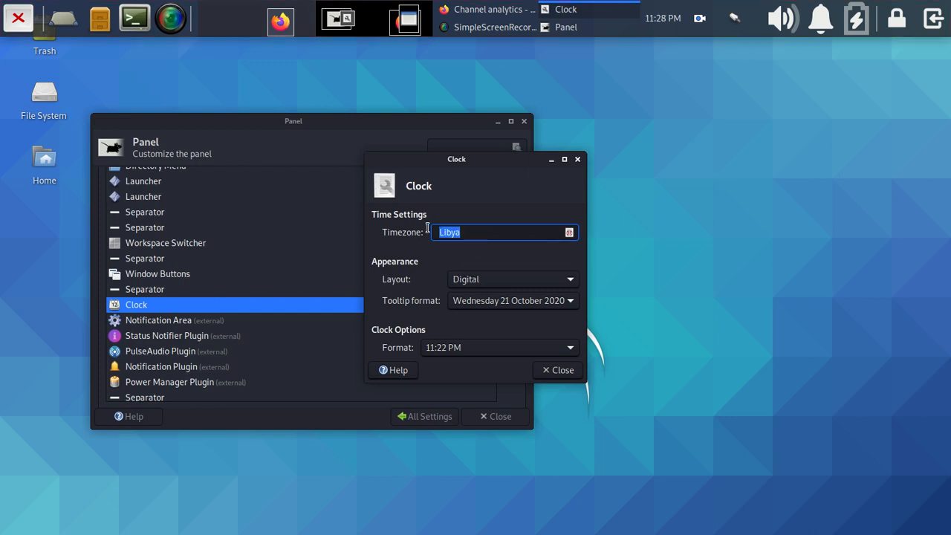
pyautogui.write('R')
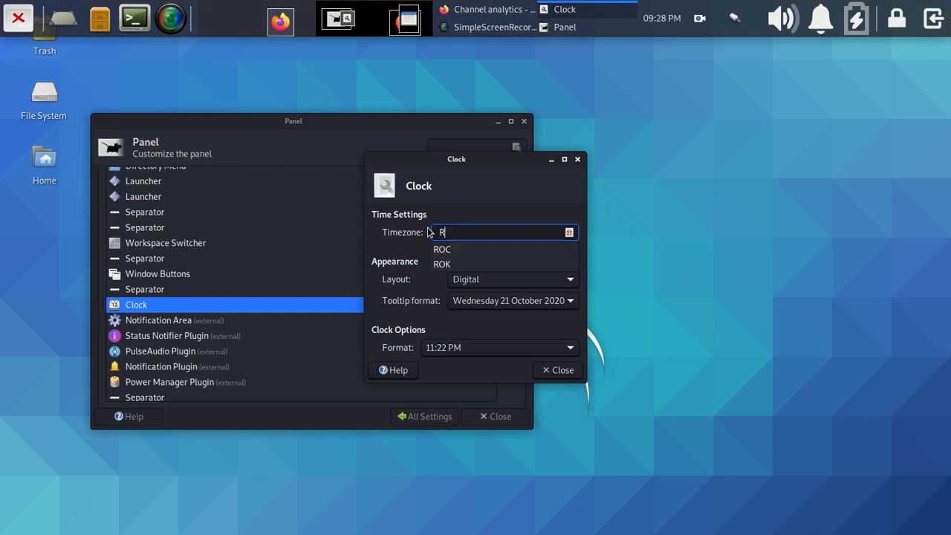
pyautogui.write('u')
pyautogui.press('BackSpace')
pyautogui.press('BackSpace')
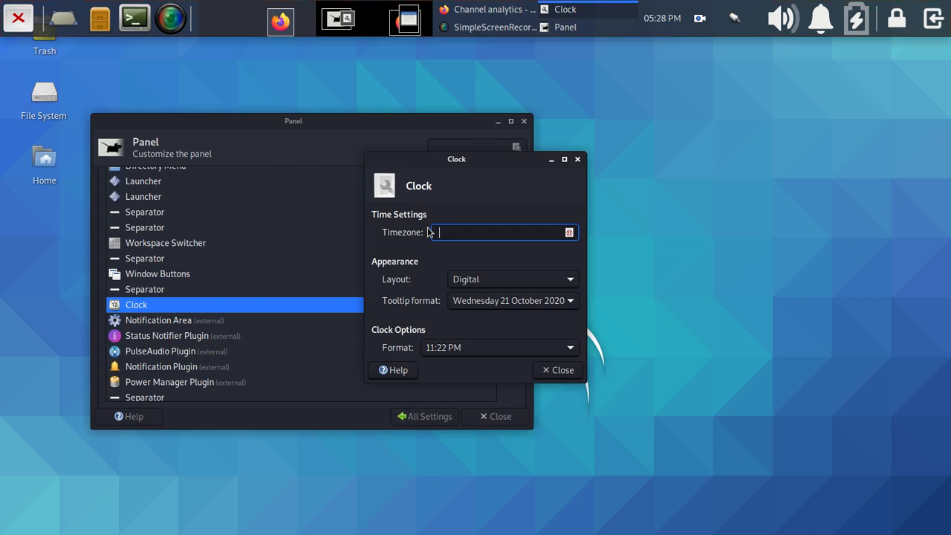
pyautogui.write('R')
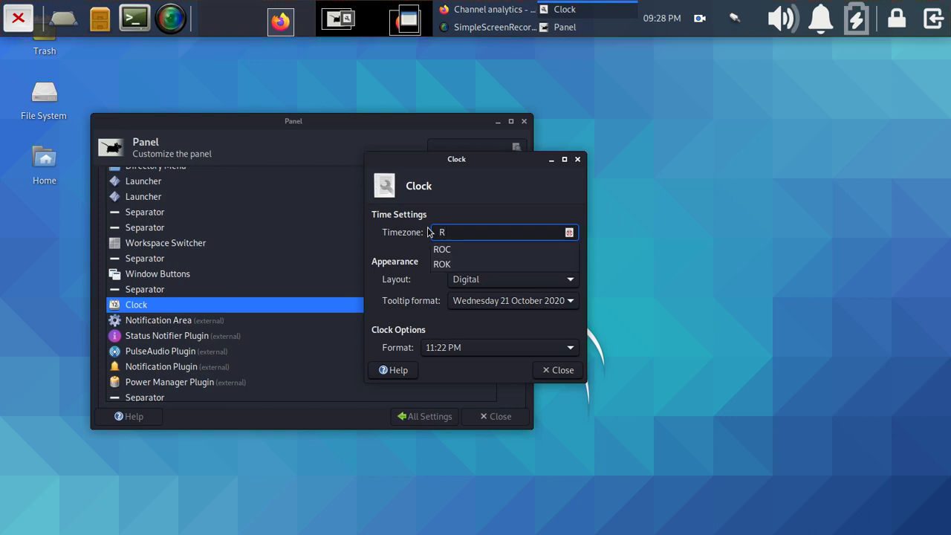
pyautogui.press('BackSpace')
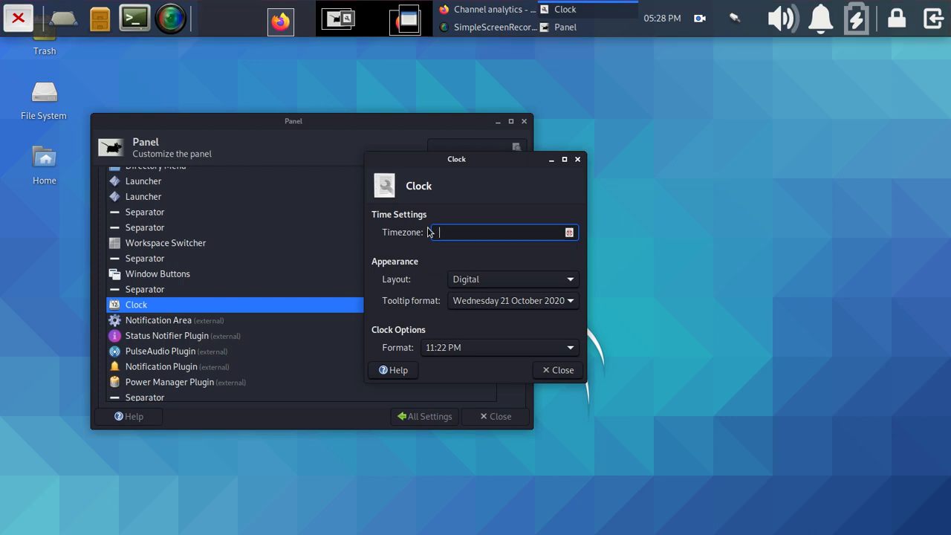
# Step: Try the timezone entries "F" and "S" for the clock, clearing both attempts
pyautogui.write('F')
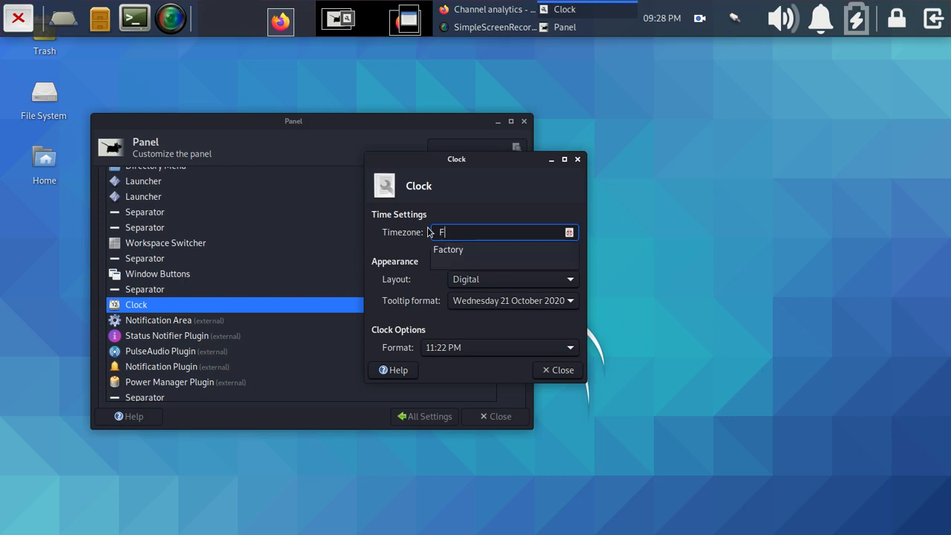
pyautogui.press('BackSpace')
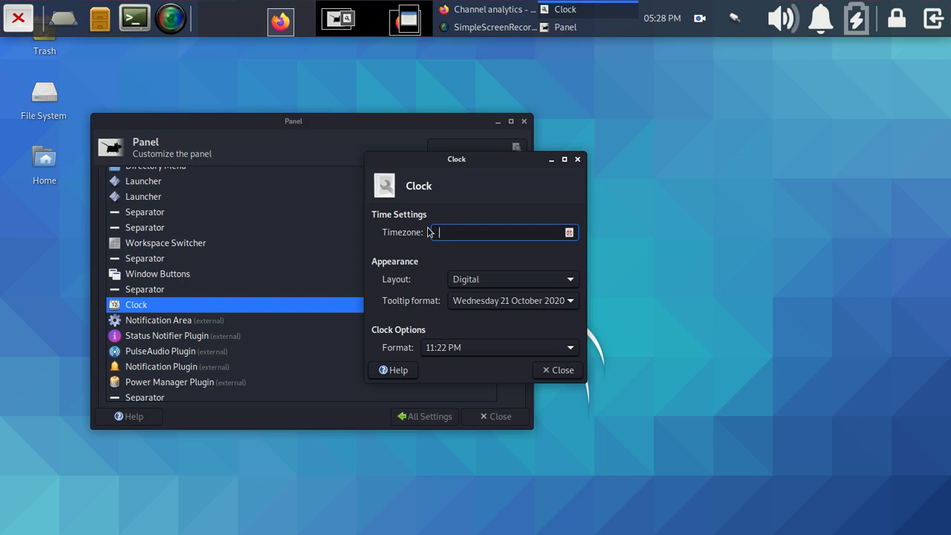
pyautogui.write('S')
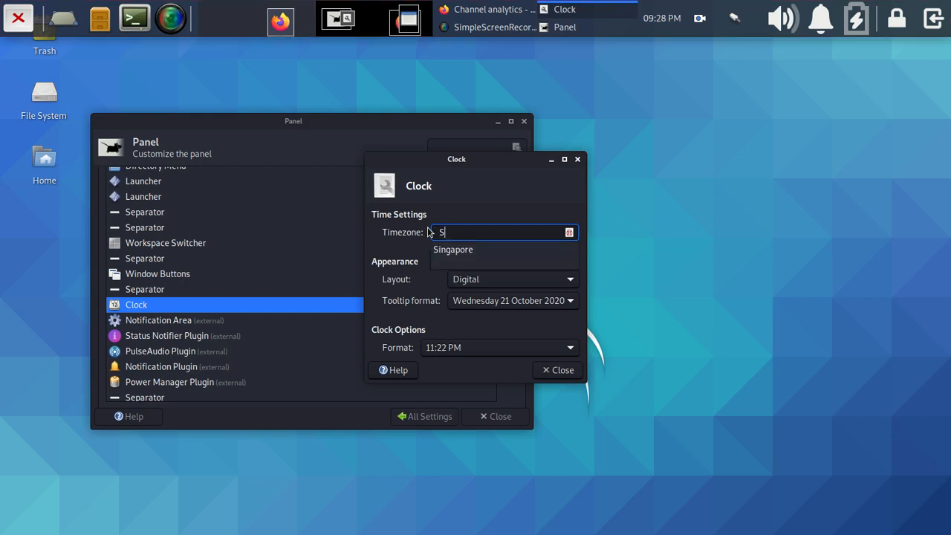
pyautogui.press('BackSpace')
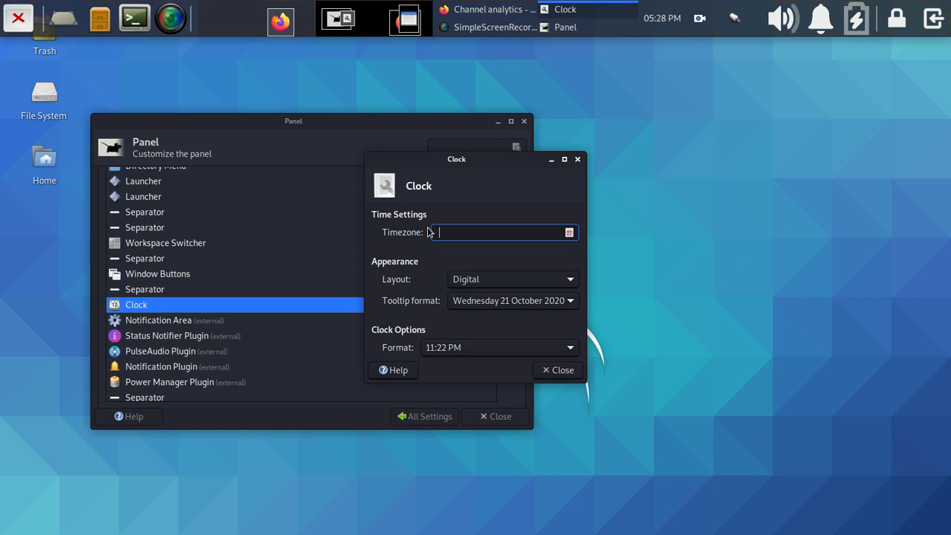
# Step: Try the timezone entry "GER" for the clock and shorten it to "G"
pyautogui.write('GER')
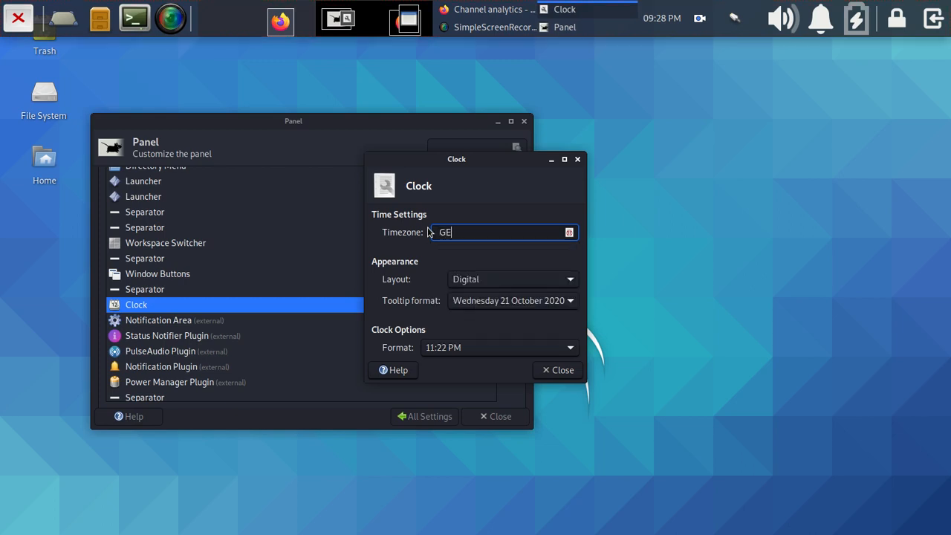
pyautogui.press('BackSpace')
pyautogui.press('BackSpace')
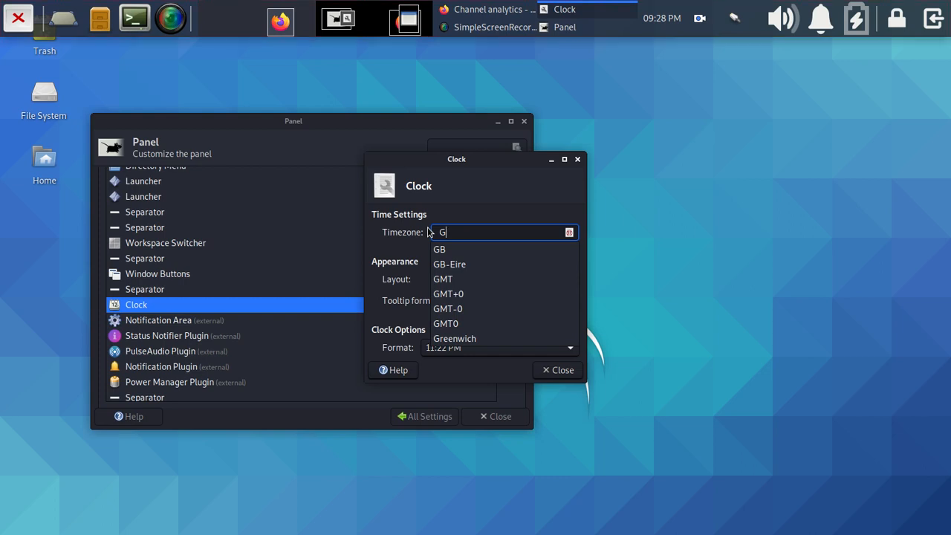
# Step: Look through the suggested timezones beginning with G and clear the entry
pyautogui.press('Down')
pyautogui.press('Down')
pyautogui.press('Down')
pyautogui.press('Down')
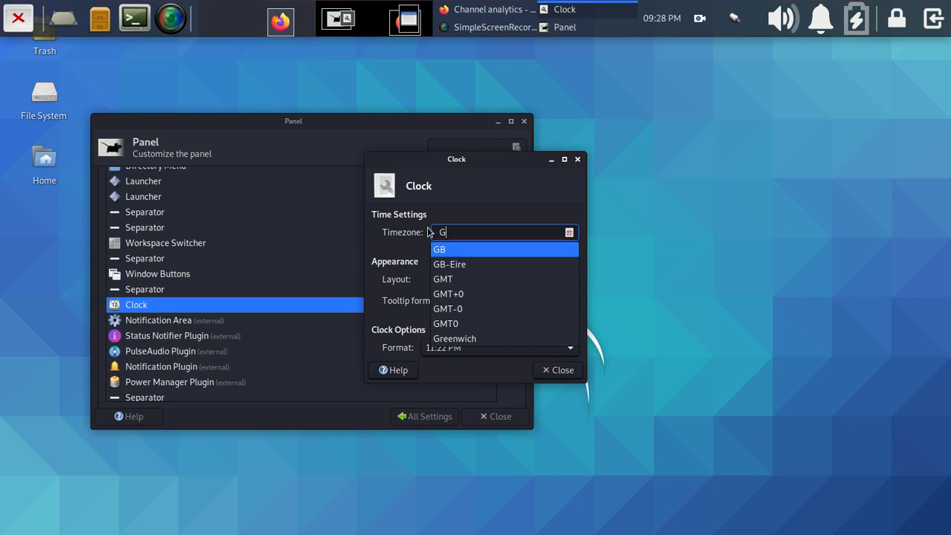
pyautogui.press('Down')
pyautogui.press('Down')
pyautogui.press('Down')
pyautogui.press('Down')
pyautogui.press('Down')
pyautogui.press('Down')
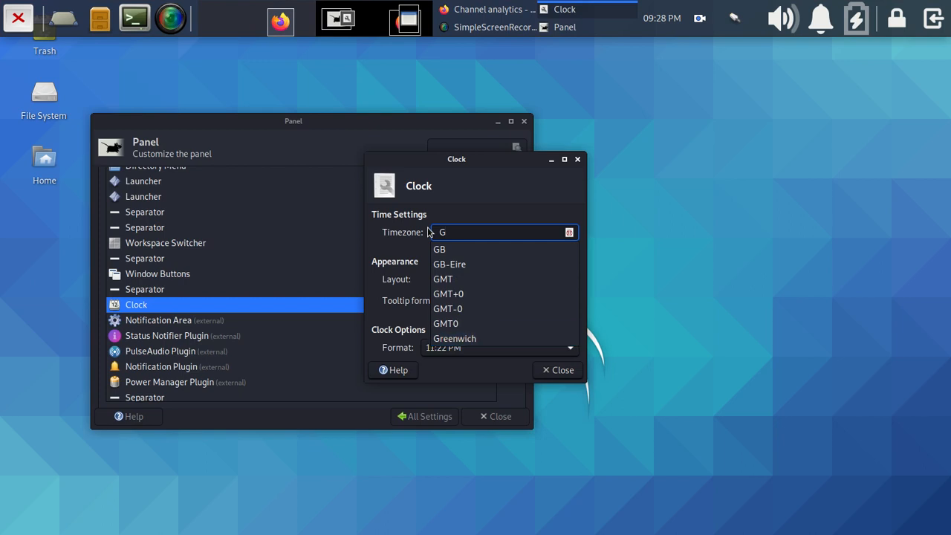
pyautogui.press('Down')
pyautogui.press('Down')
pyautogui.press('Down')
pyautogui.press('Down')
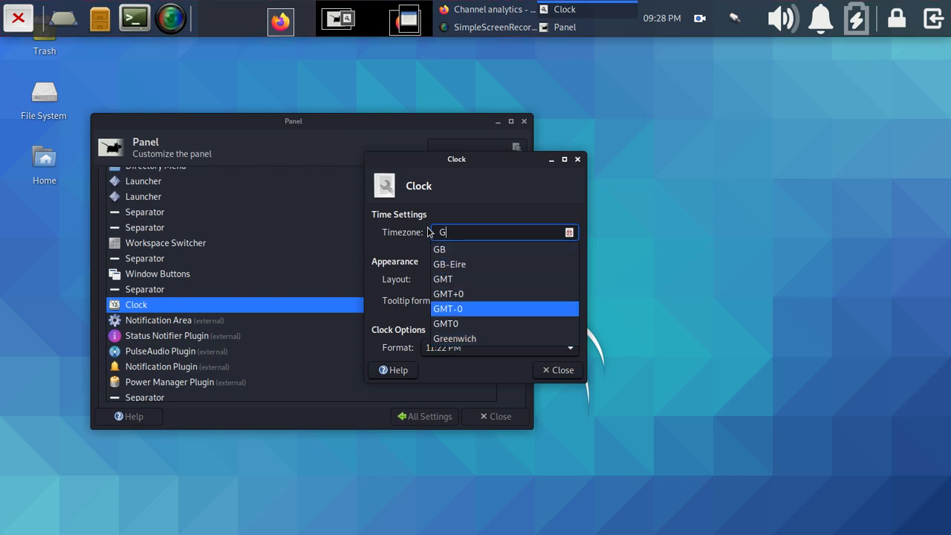
pyautogui.press('Up')
pyautogui.press('Up')
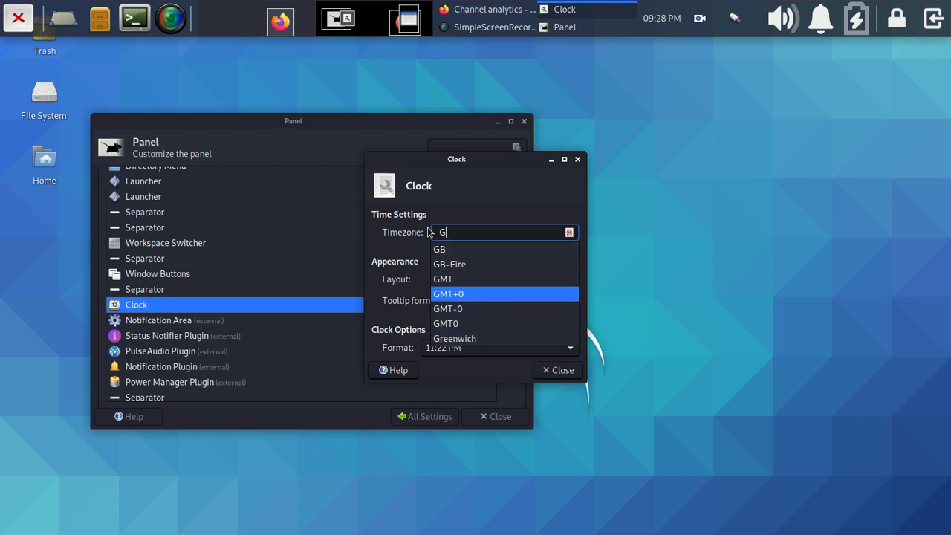
pyautogui.press('Up')
pyautogui.press('Up')
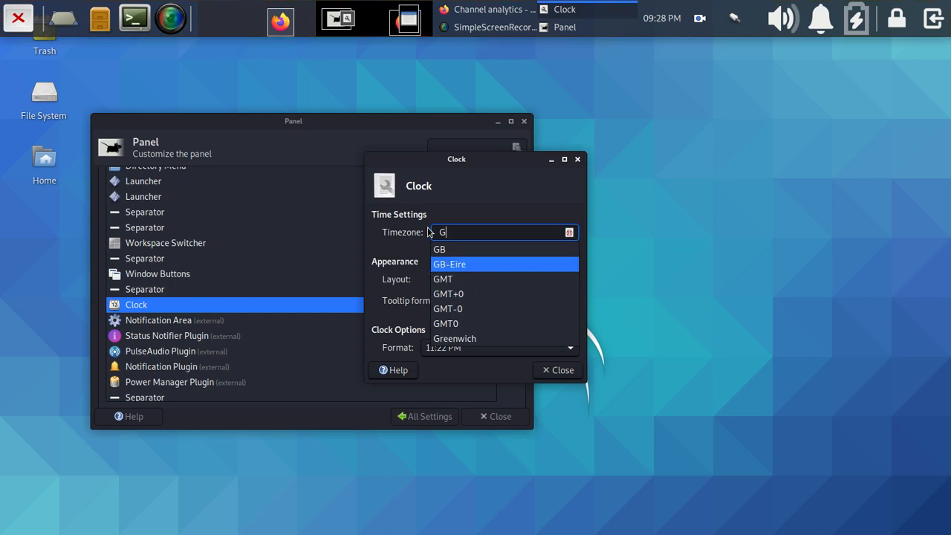
pyautogui.press('BackSpace')
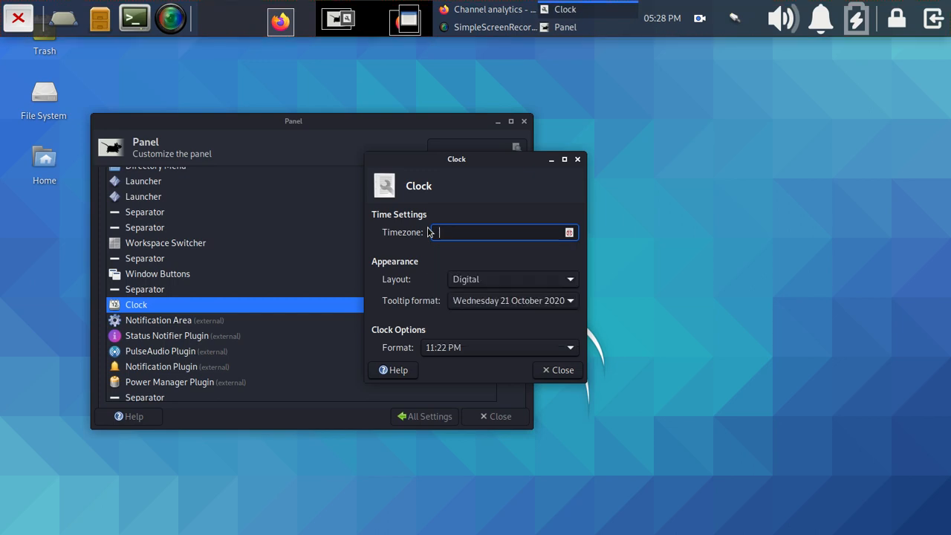
# Step: Try the timezone entry "+3", clear it, and set the clock's timezone to Egypt
pyautogui.write('+3')
pyautogui.press('BackSpace')
pyautogui.press('BackSpace')
pyautogui.write('eGYP')
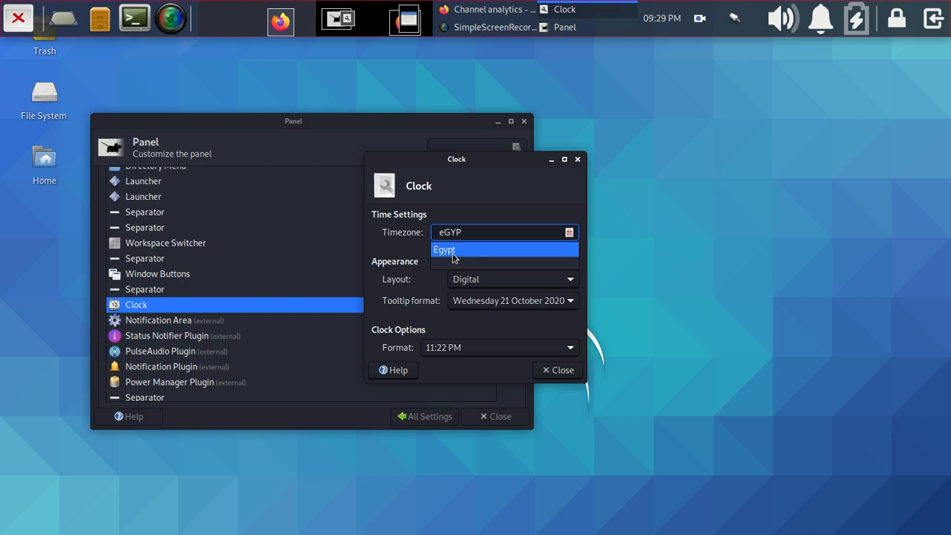
pyautogui.click(455, 251)
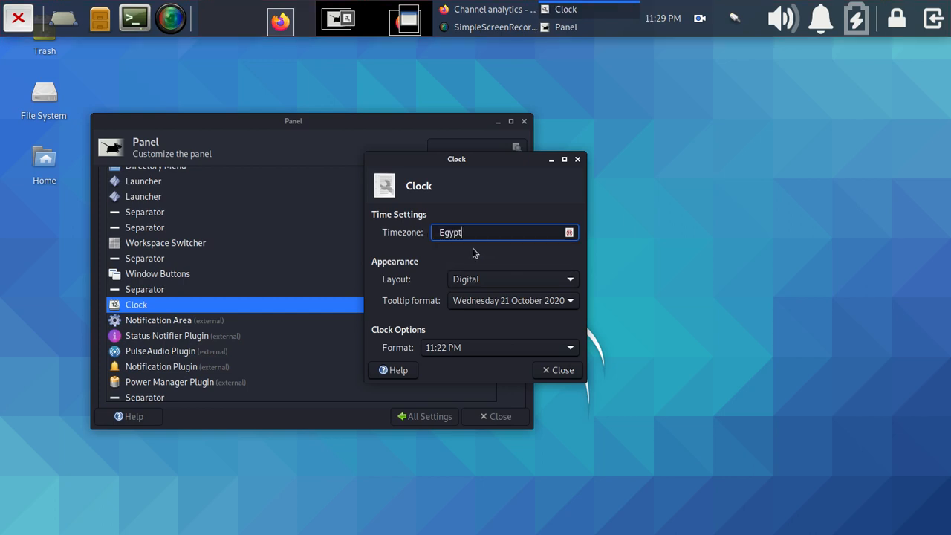
# Step: View the time formats available for the digital clock, keeping the current one
pyautogui.click(540, 355)
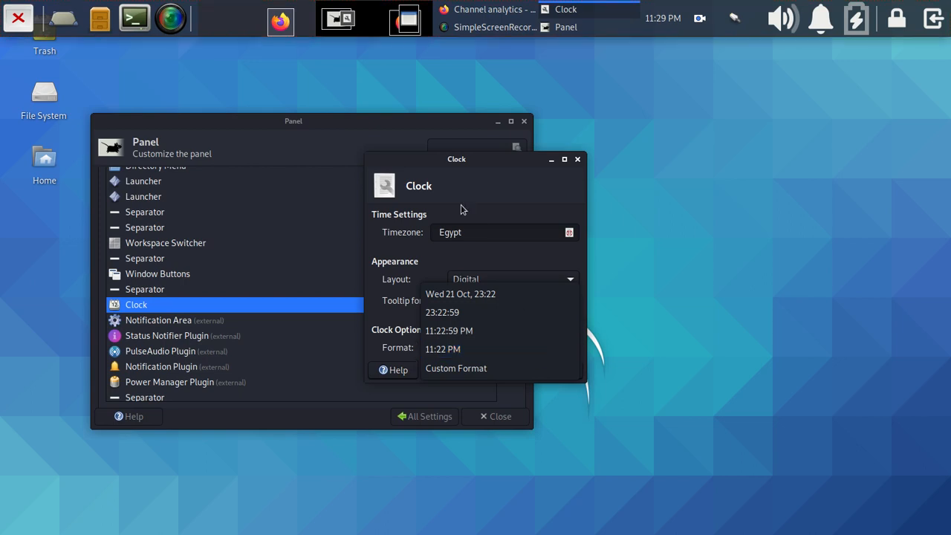
pyautogui.click(496, 268)
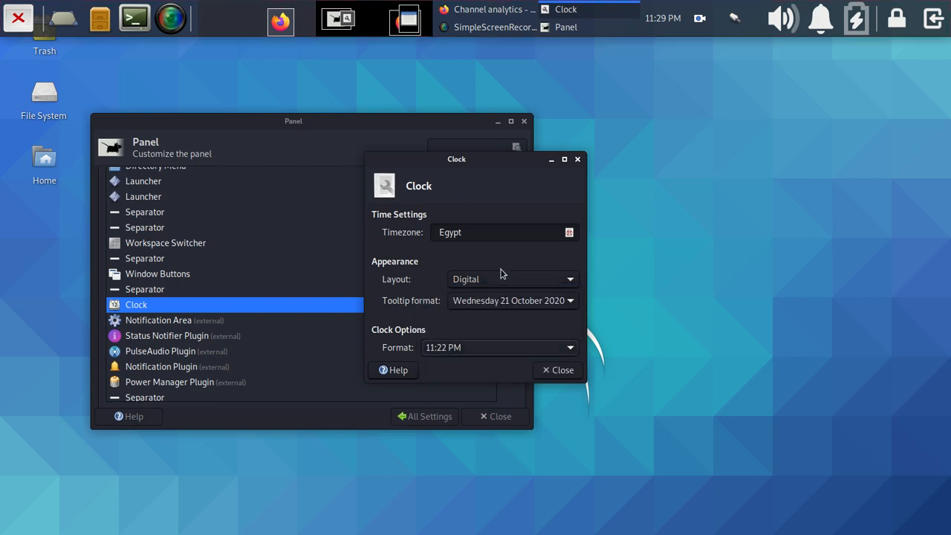
# Step: Switch the clock's layout to Binary and back to Digital
pyautogui.click(521, 279)
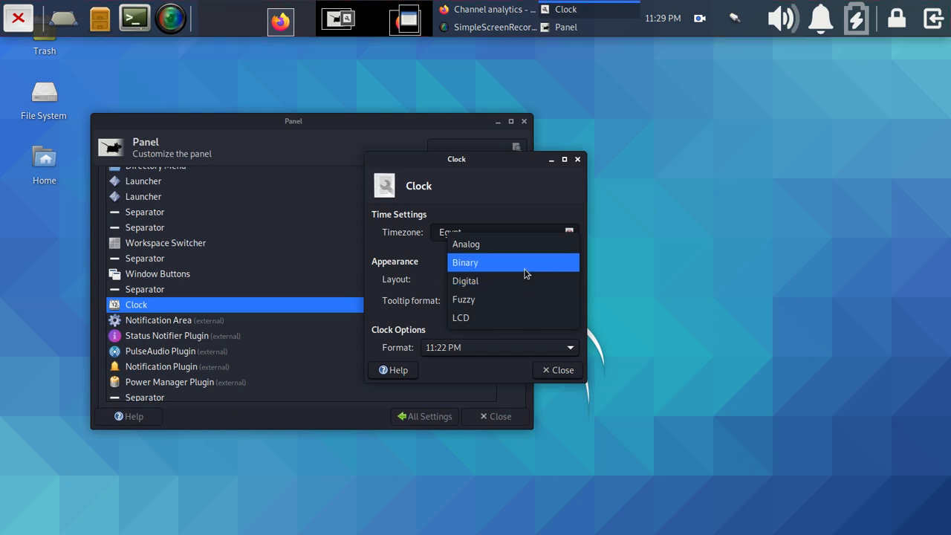
pyautogui.click(524, 273)
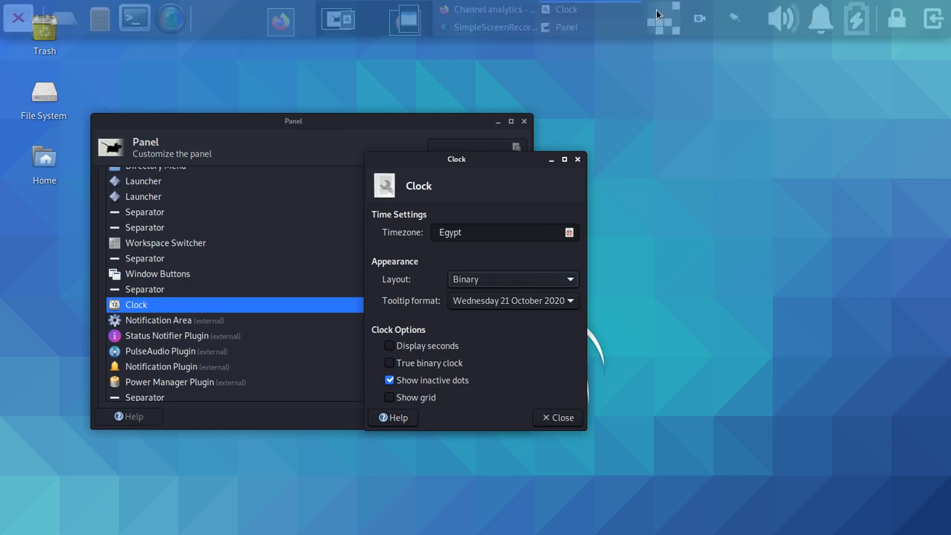
pyautogui.click(528, 280)
pyautogui.click(513, 299)
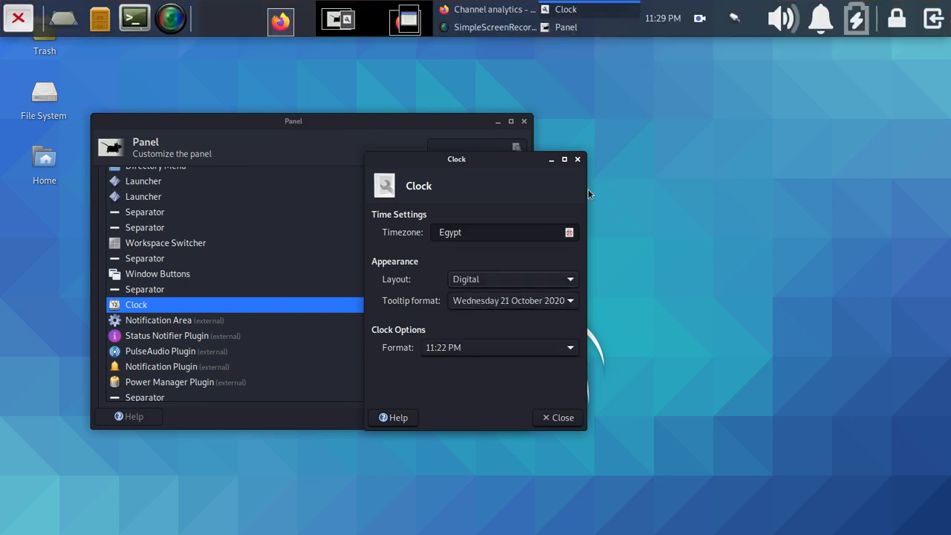
# Step: Try the Analog layout and the Fuzzy layout for the panel clock
pyautogui.click(538, 276)
pyautogui.click(538, 274)
pyautogui.click(524, 278)
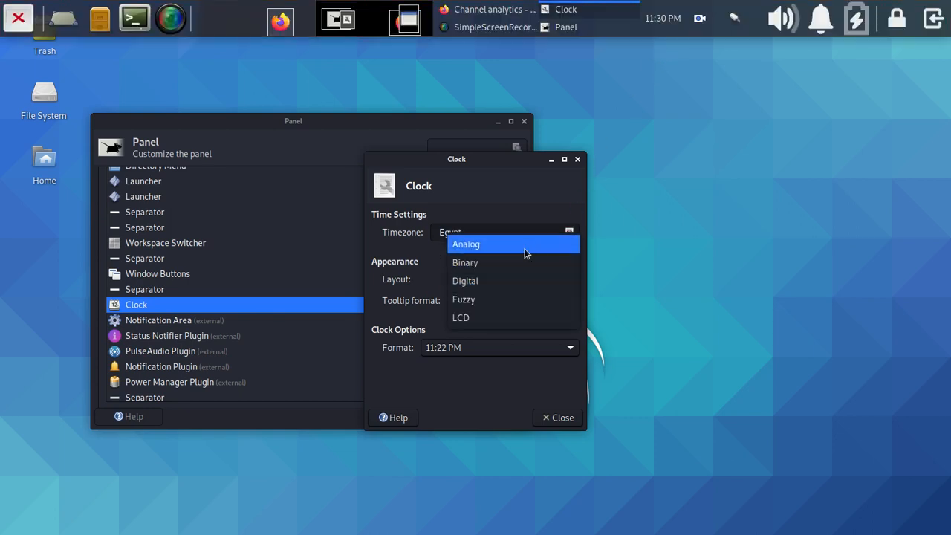
pyautogui.click(526, 250)
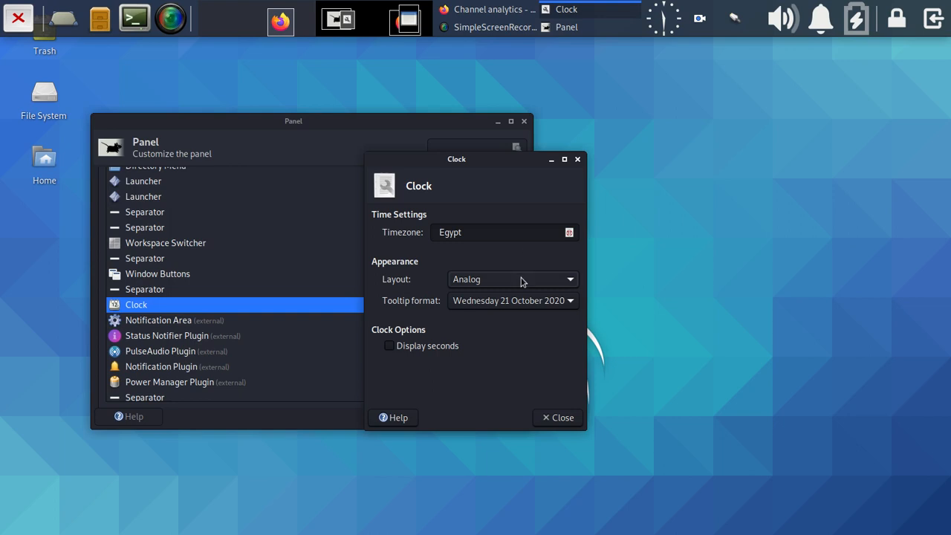
pyautogui.click(522, 281)
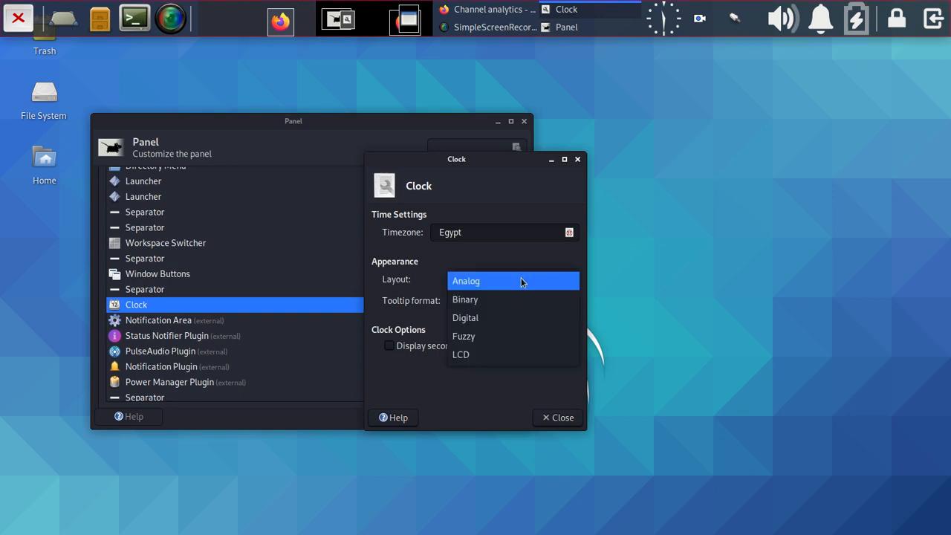
pyautogui.click(488, 338)
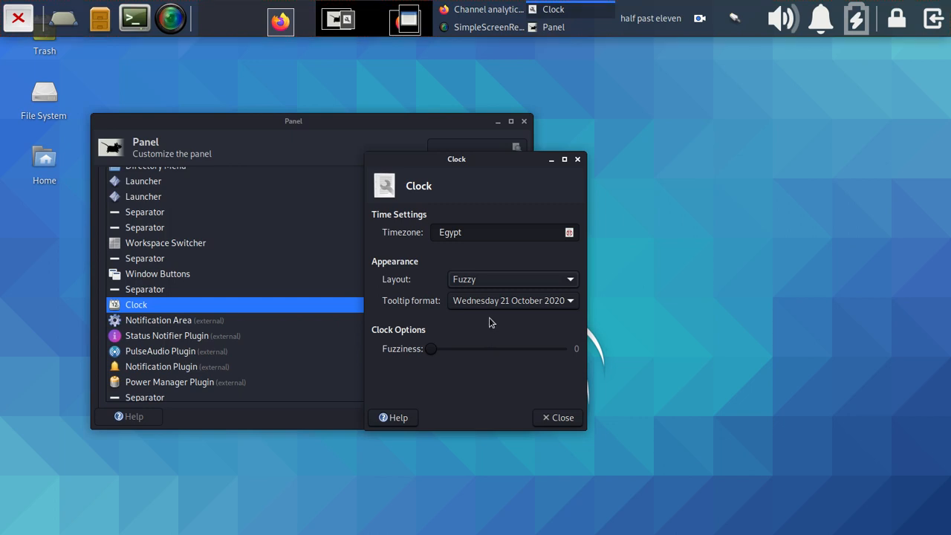
# Step: Set the clock's layout to LCD, with flashing time separators and AM/PM shown
pyautogui.click(516, 282)
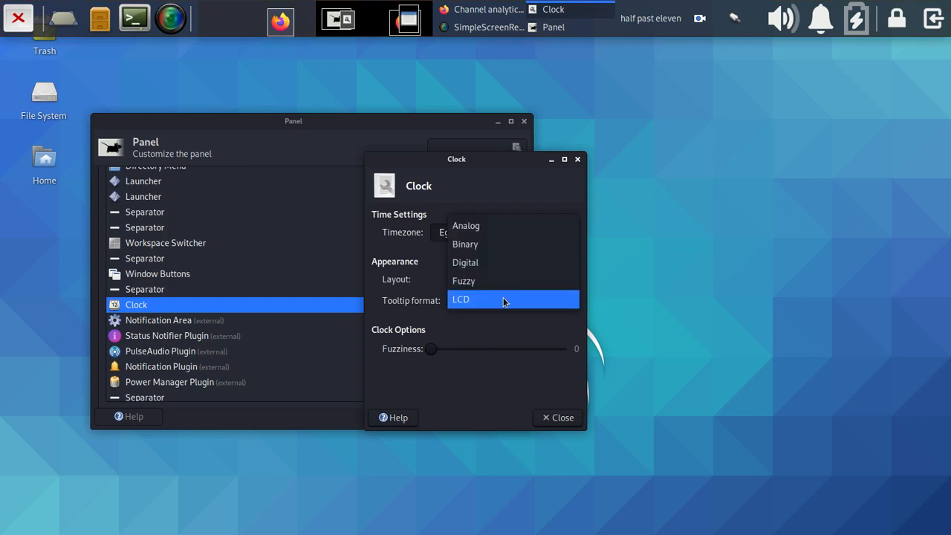
pyautogui.click(504, 300)
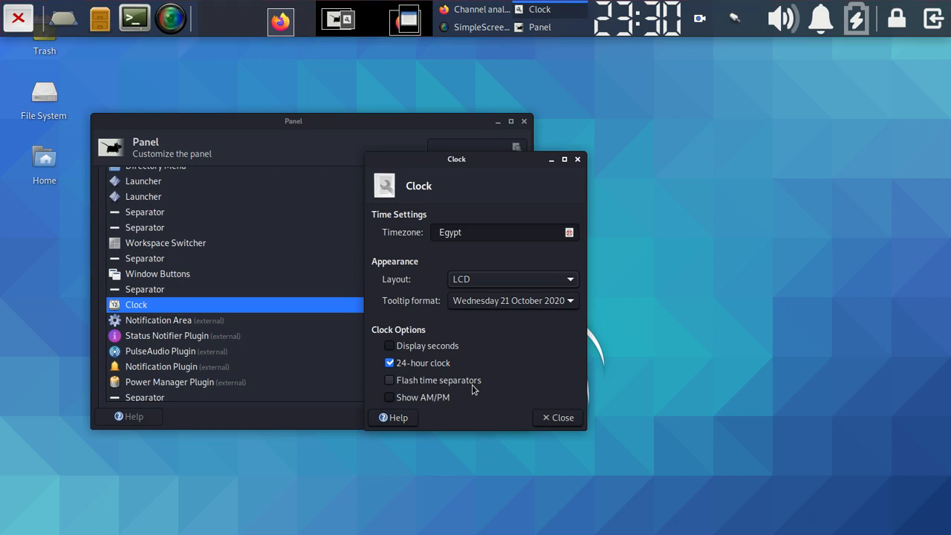
pyautogui.click(414, 382)
pyautogui.click(414, 383)
pyautogui.click(413, 383)
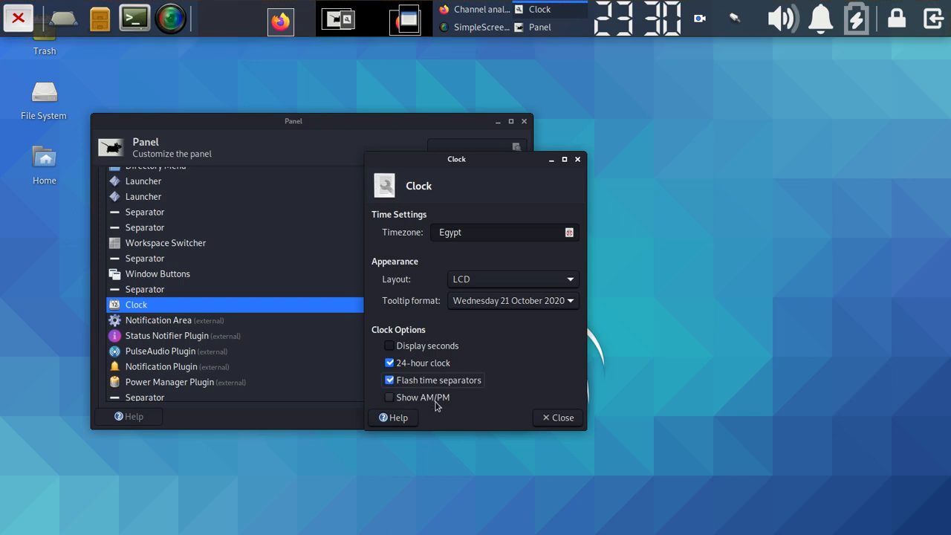
pyautogui.click(436, 399)
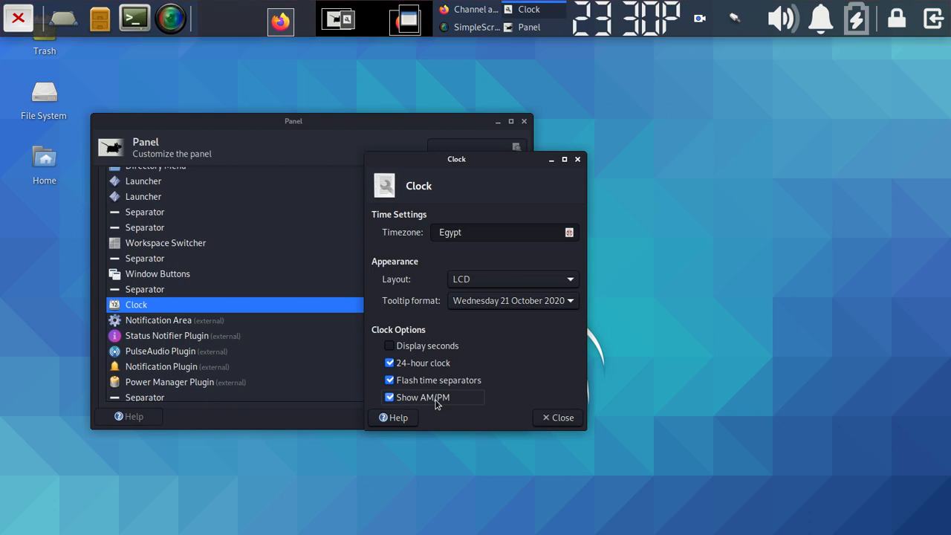
pyautogui.moveTo(599, 36)
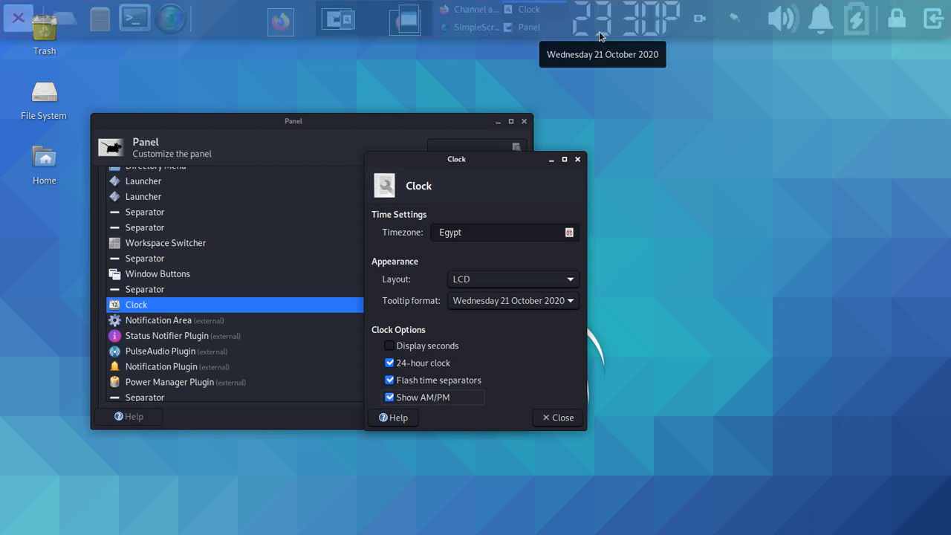